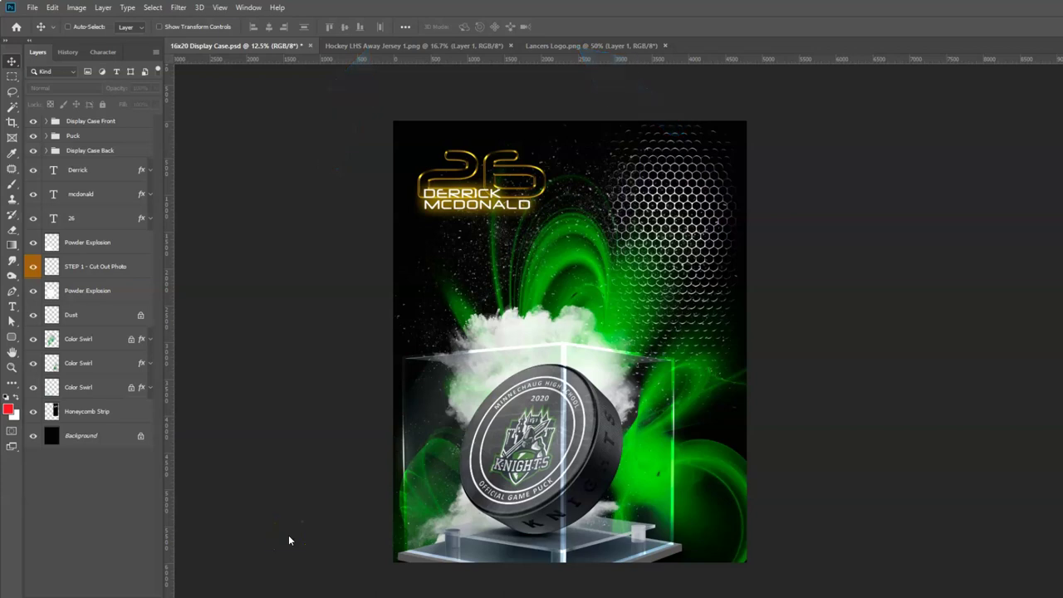
Select the STEP 1 - Cut Out Photo layer in the Layers panel.
mouse_move(288, 541)
mouse_down()
mouse_move(278, 522)
mouse_move(186, 517)
mouse_move(127, 556)
mouse_up()
mouse_move(587, 263)
mouse_down()
mouse_move(111, 304)
mouse_move(85, 262)
mouse_up()
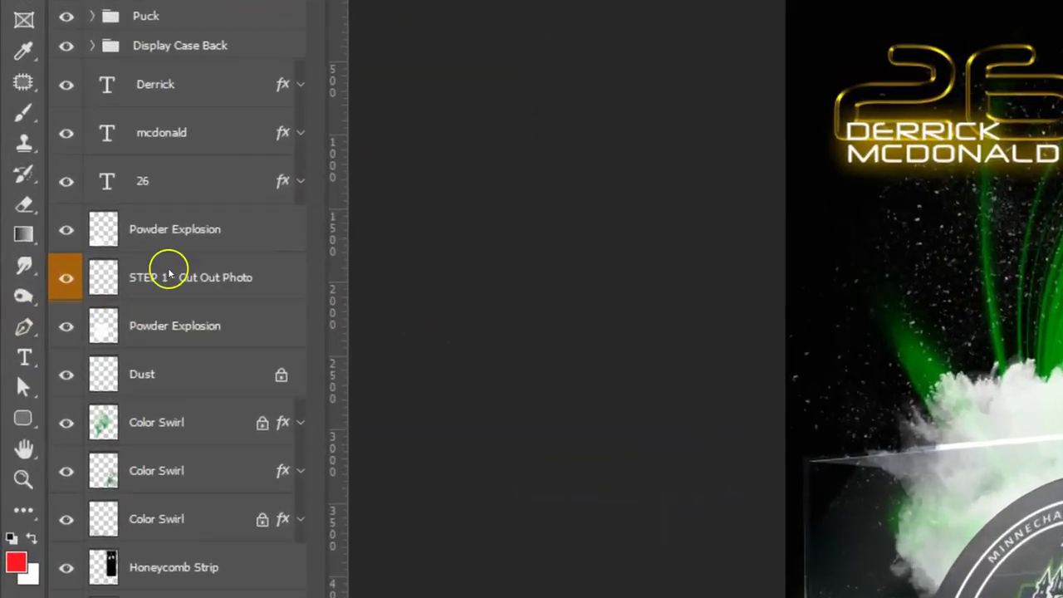
drag(177, 271, 200, 273)
drag(358, 283, 477, 293)
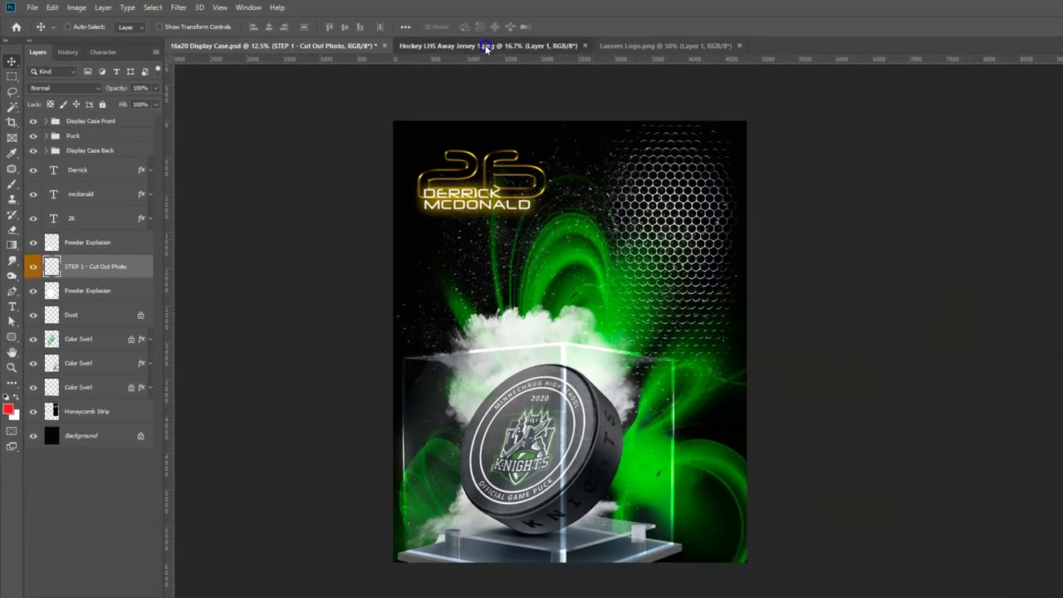
Drag the player from Hockey LHS Away Jersey 1.png into 16x20 Display Case.psd as Layer 1.
click(535, 30)
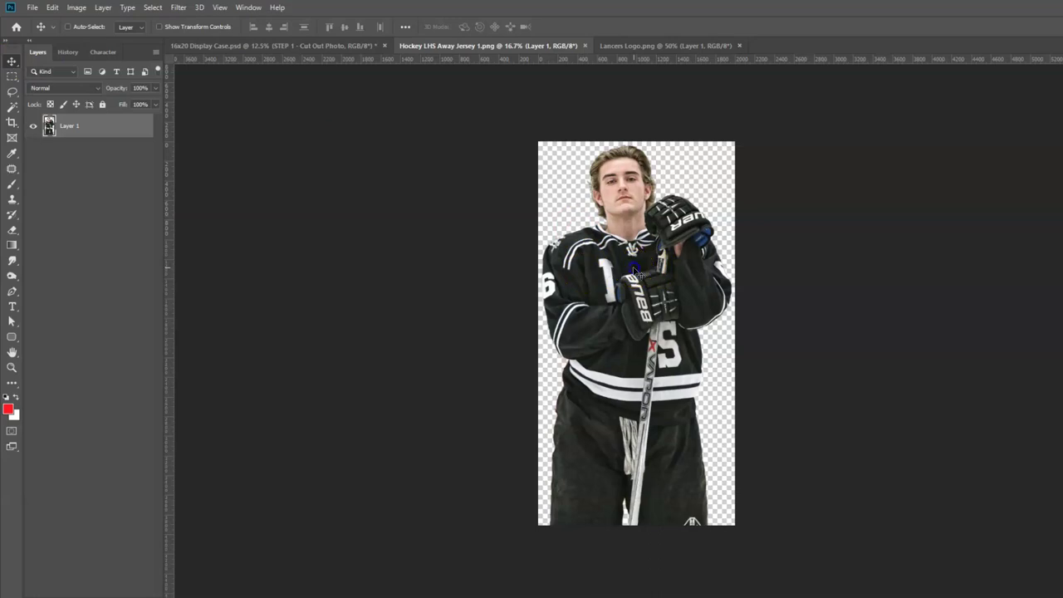
drag(633, 272, 576, 300)
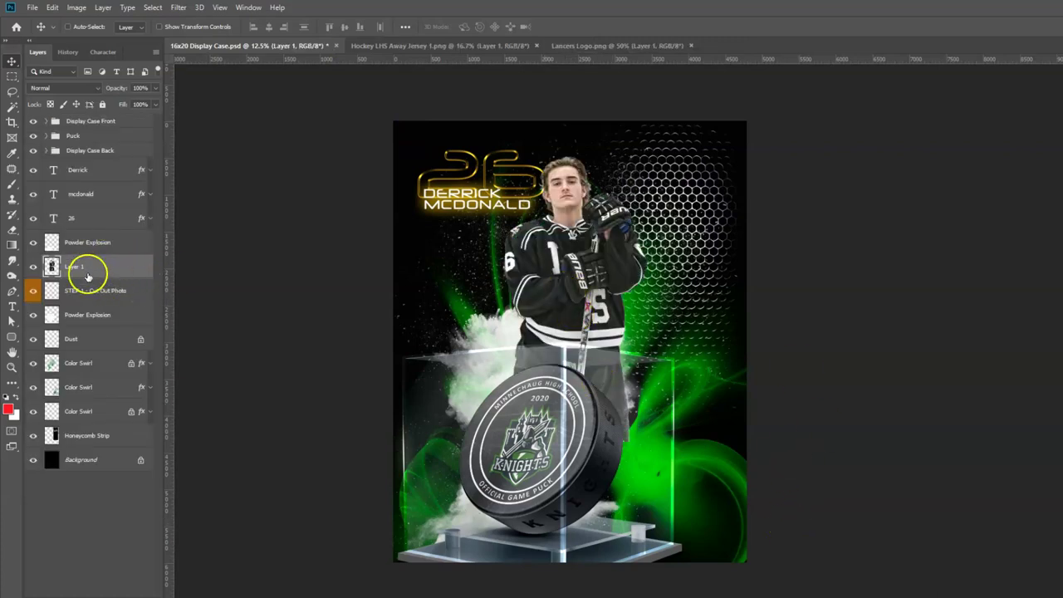
Move the player right, scale him up, and lower him to the poster's bottom edge.
drag(565, 265, 611, 266)
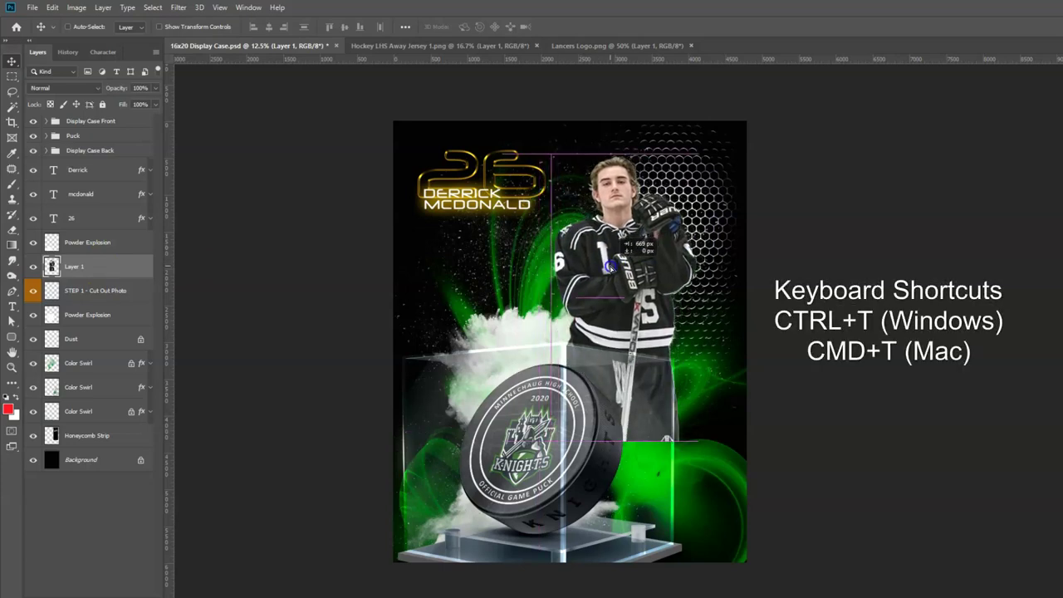
drag(612, 266, 613, 267)
key(ctrl+t)
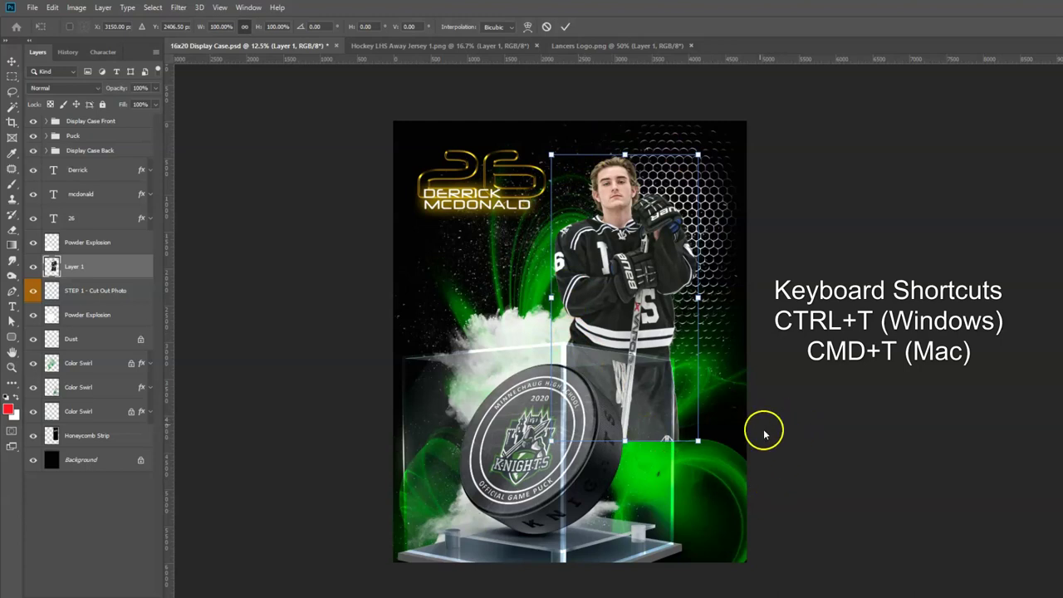
drag(698, 441, 729, 532)
drag(646, 254, 651, 304)
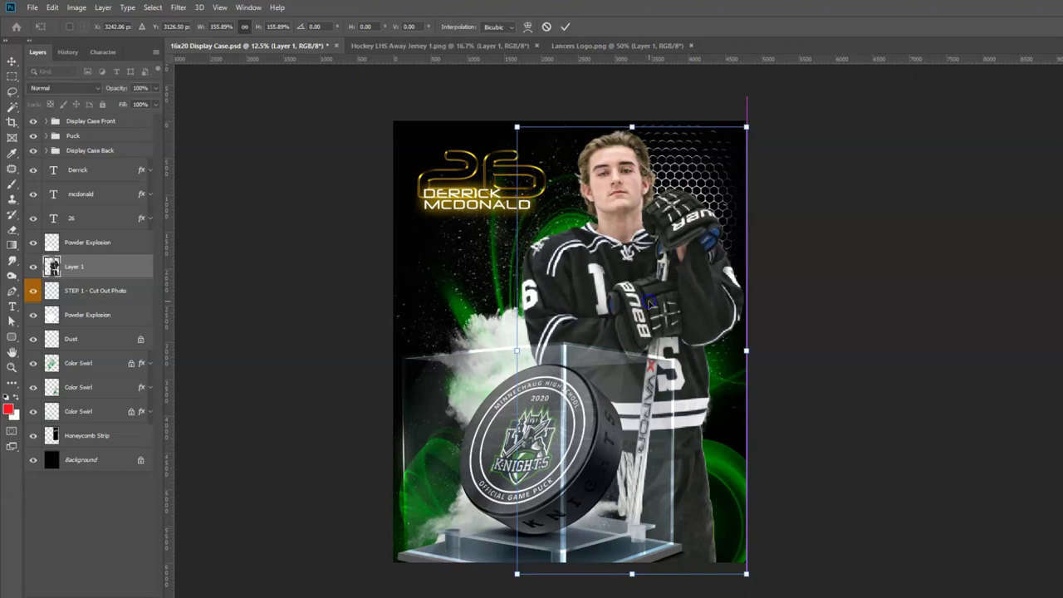
key(Return)
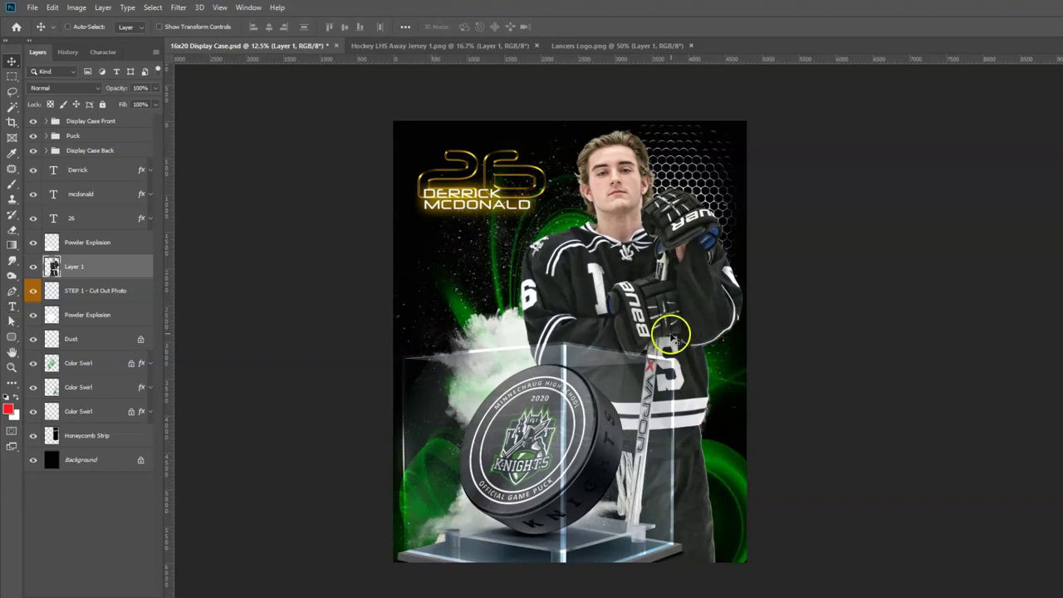
Check the Lancers Logo.png red with the Eyedropper, then select the poster's top Color Swirl layer.
click(619, 47)
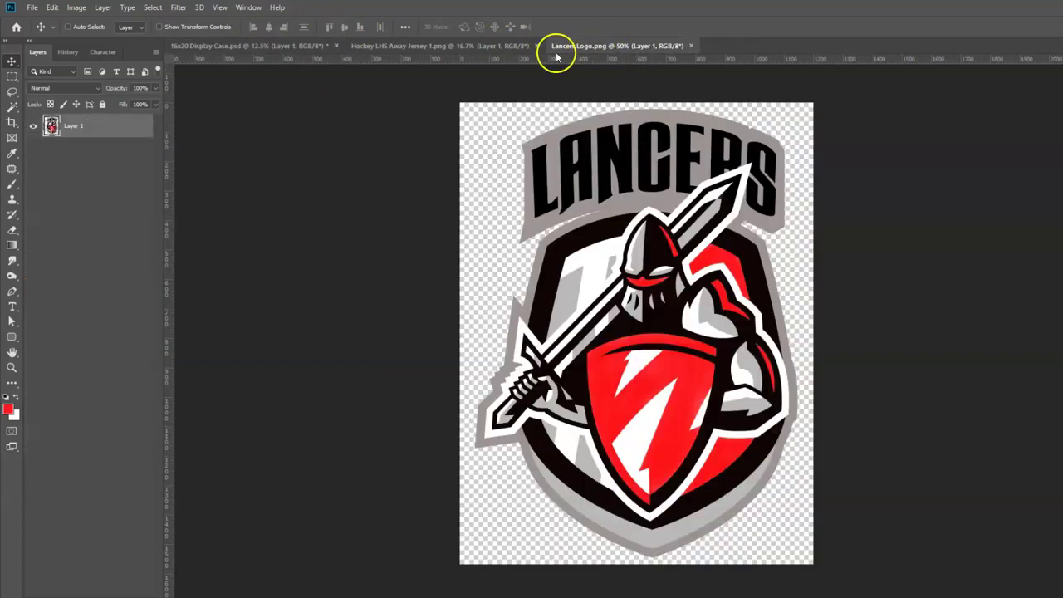
click(12, 155)
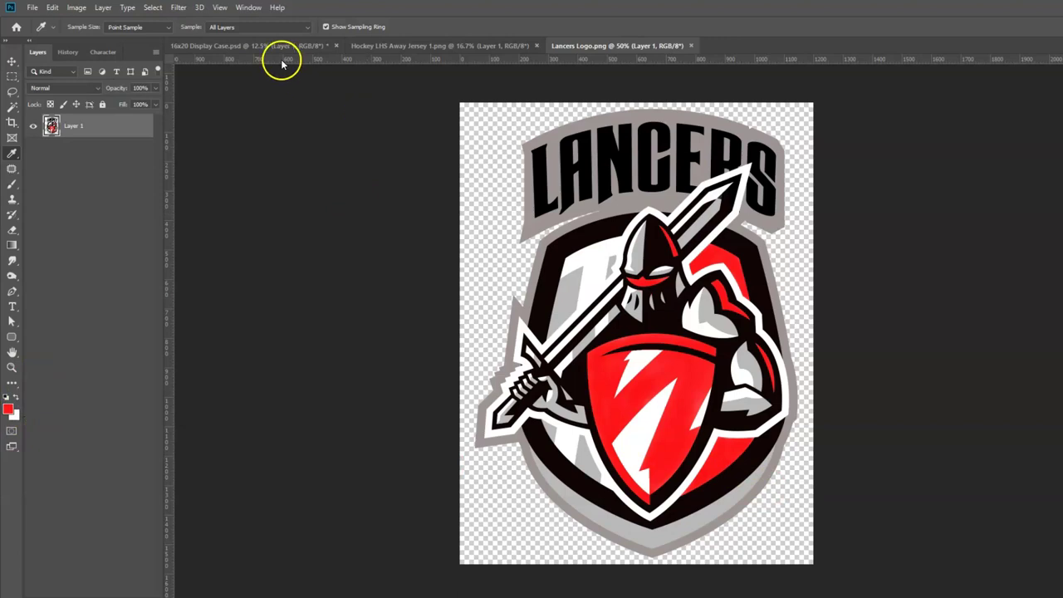
click(245, 46)
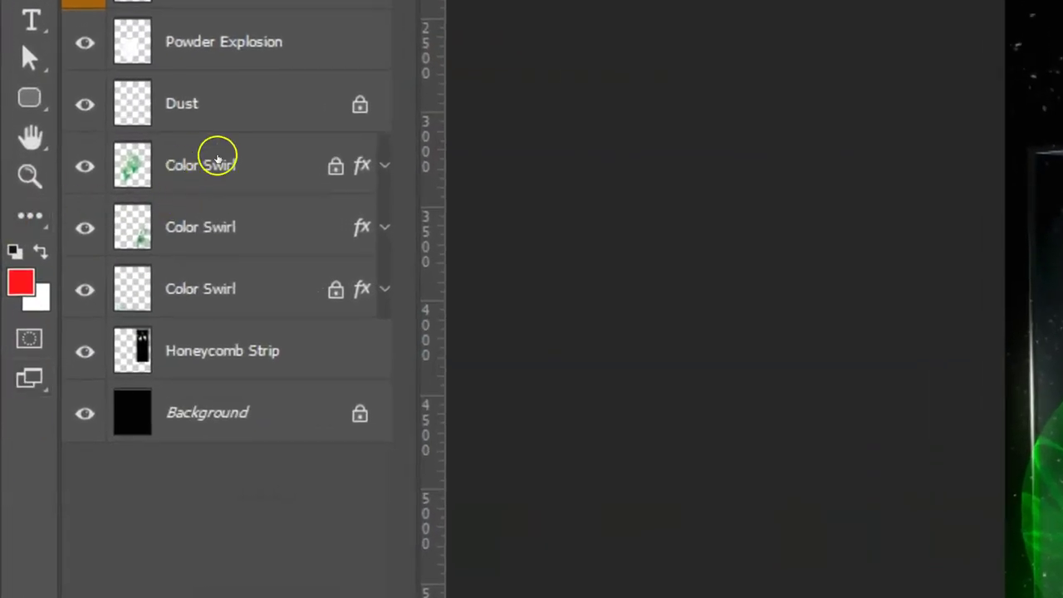
click(239, 167)
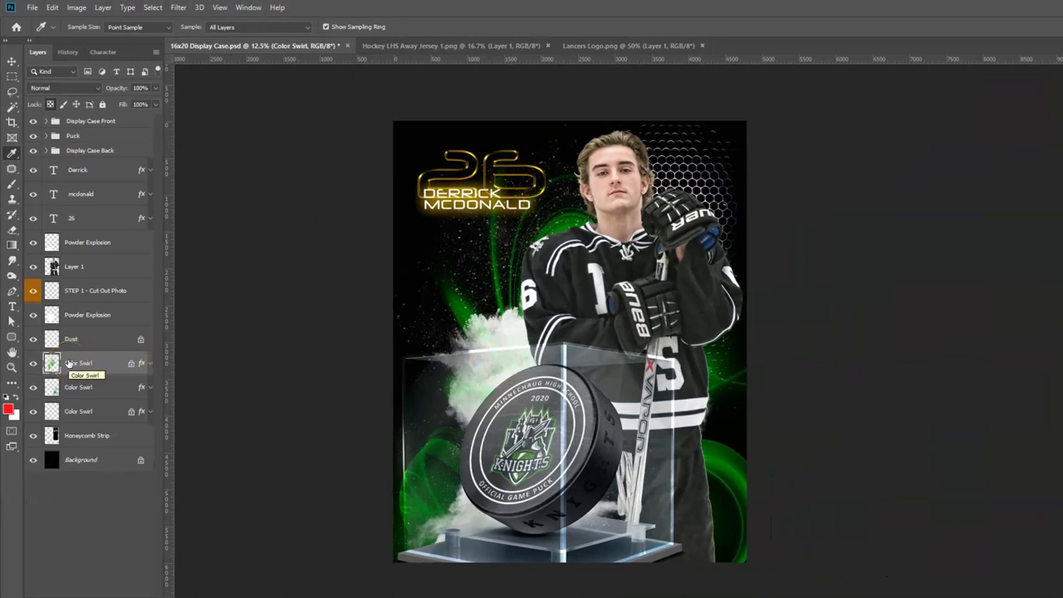
Colorize the top Color Swirl layer red at Hue 359, Saturation 85.
key(ctrl+u)
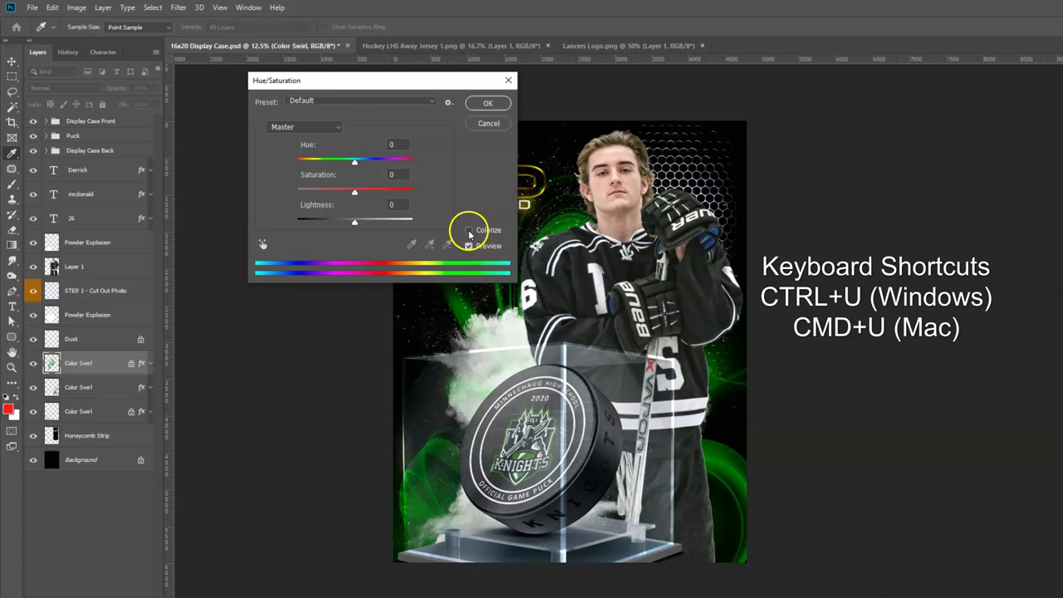
click(470, 231)
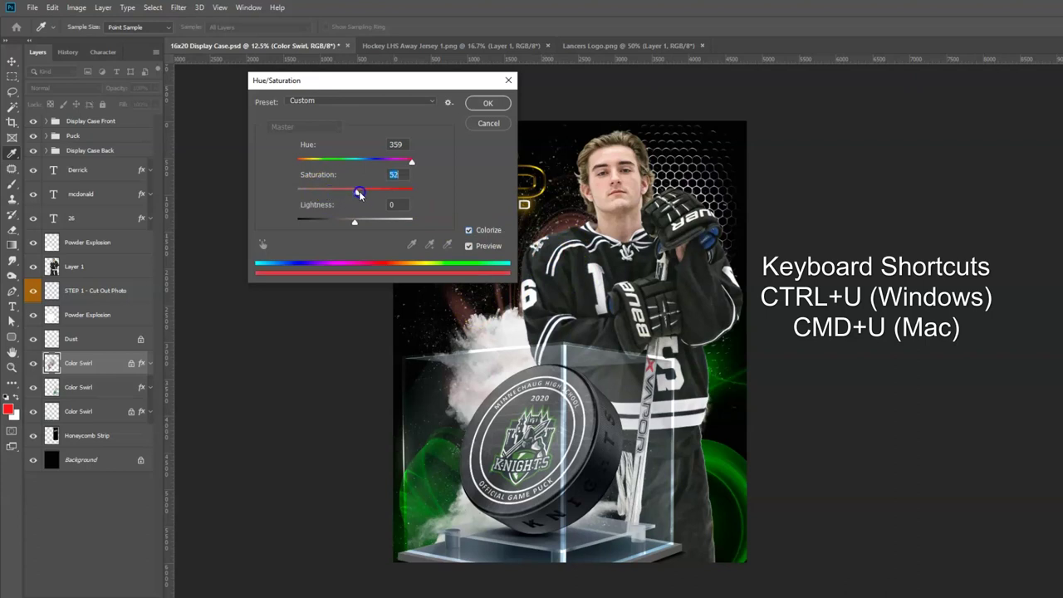
drag(375, 193, 389, 193)
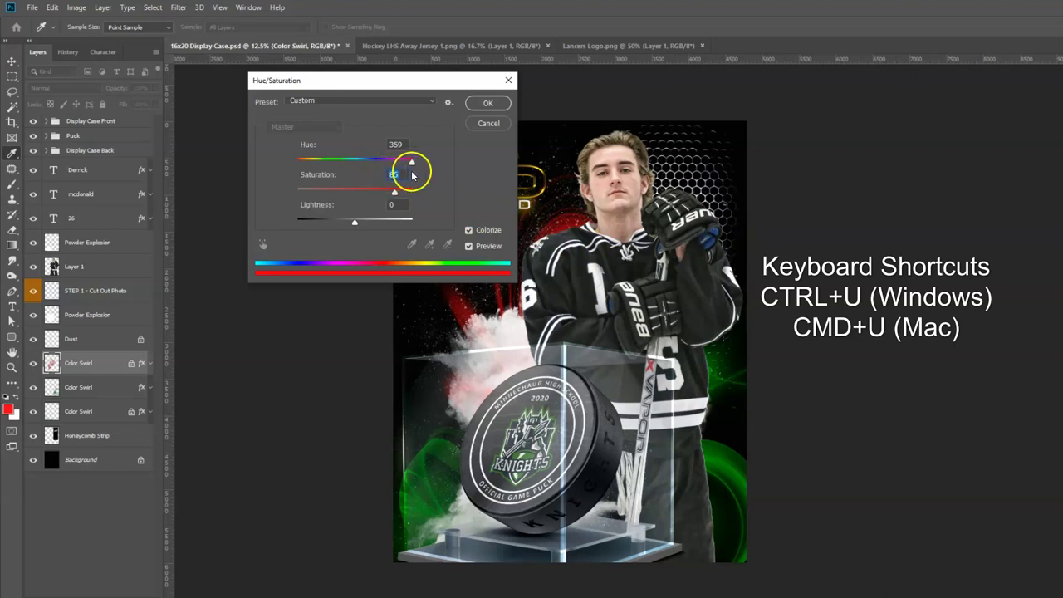
click(488, 103)
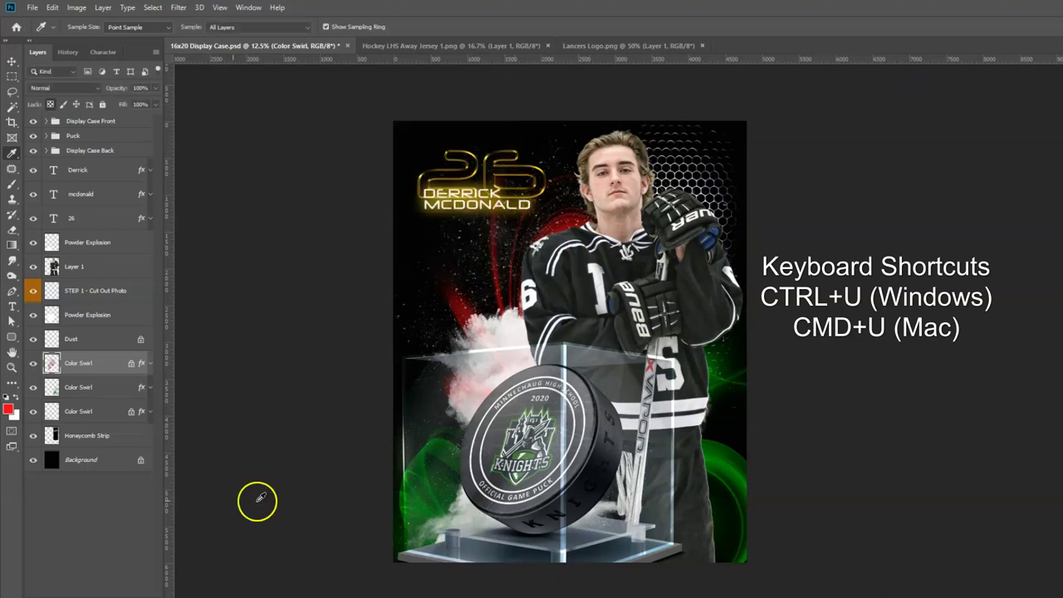
click(83, 387)
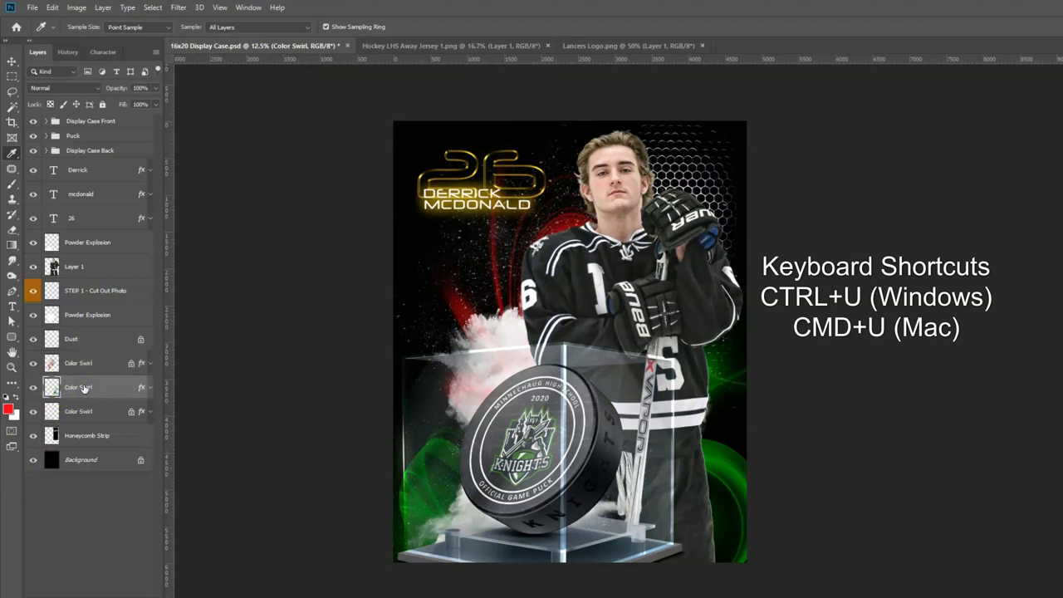
Colorize the middle Color Swirl layer red with Saturation 100.
key(ctrl+u)
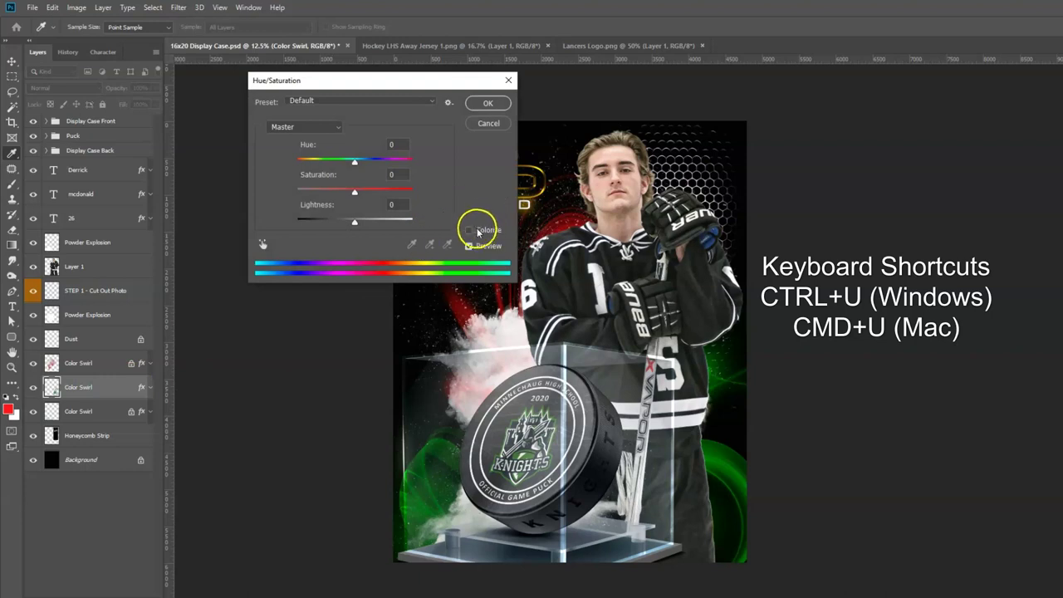
click(470, 230)
click(397, 174)
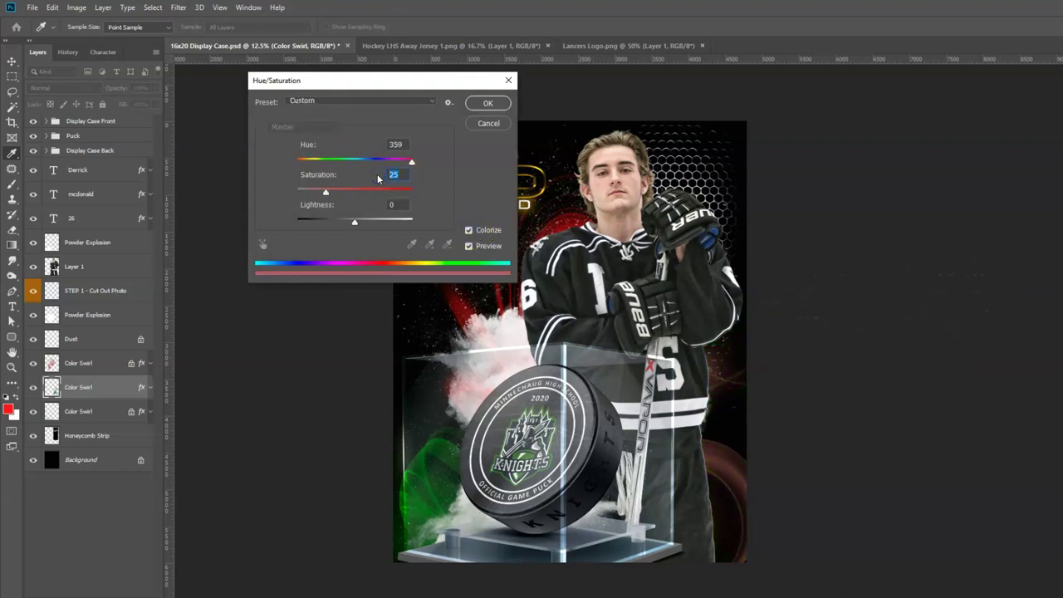
text(100)
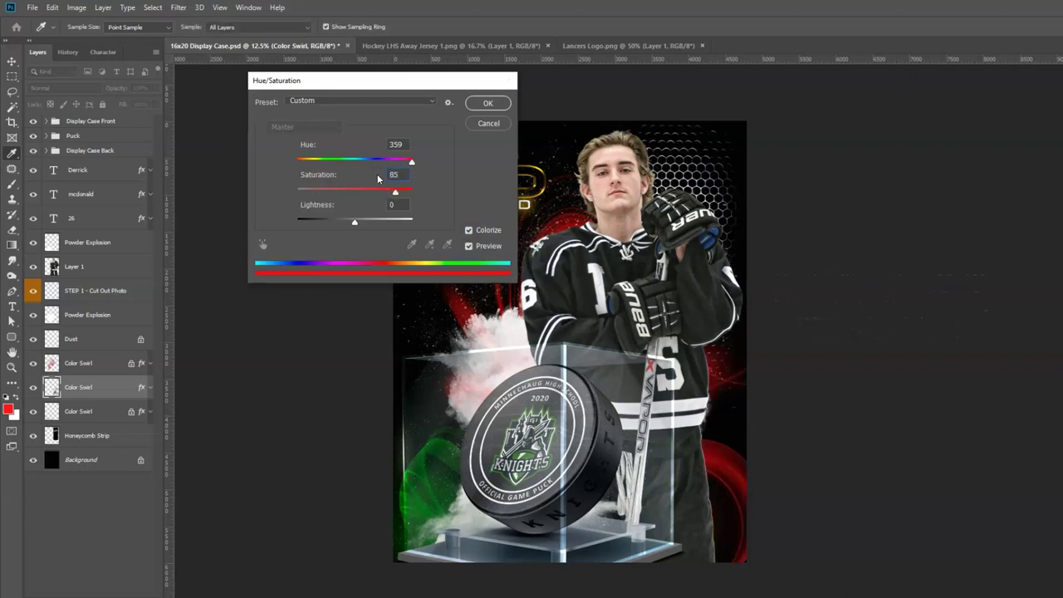
key(Return)
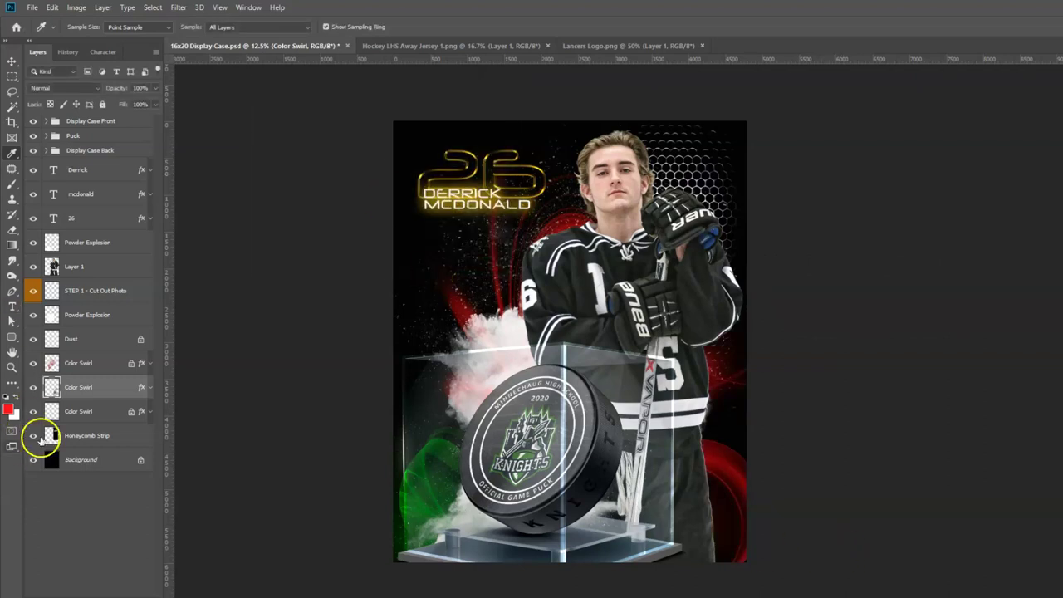
Colorize the bottom Color Swirl layer red with Saturation 85.
click(74, 413)
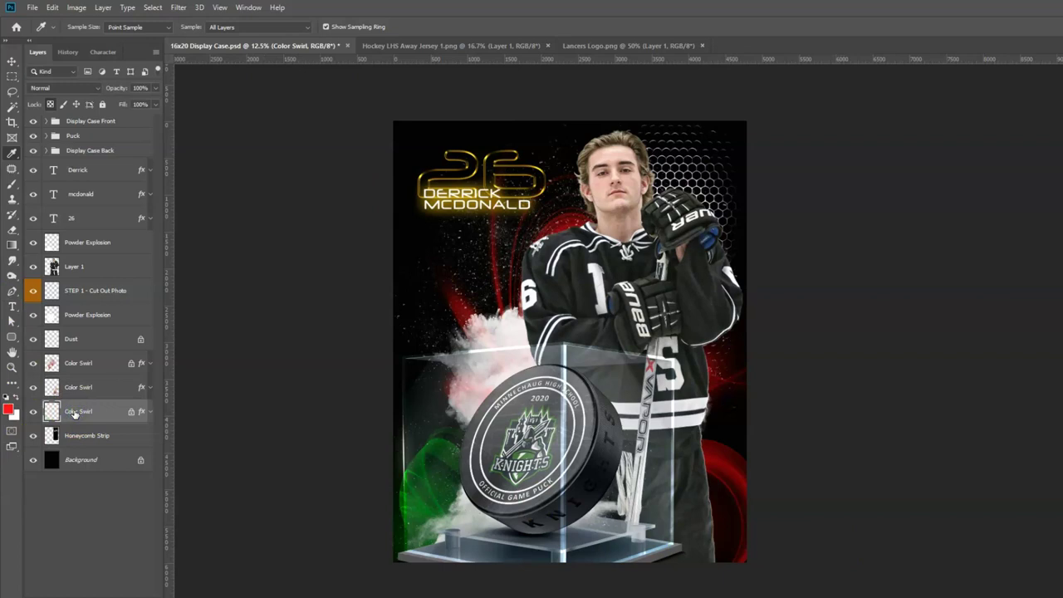
key(ctrl+u)
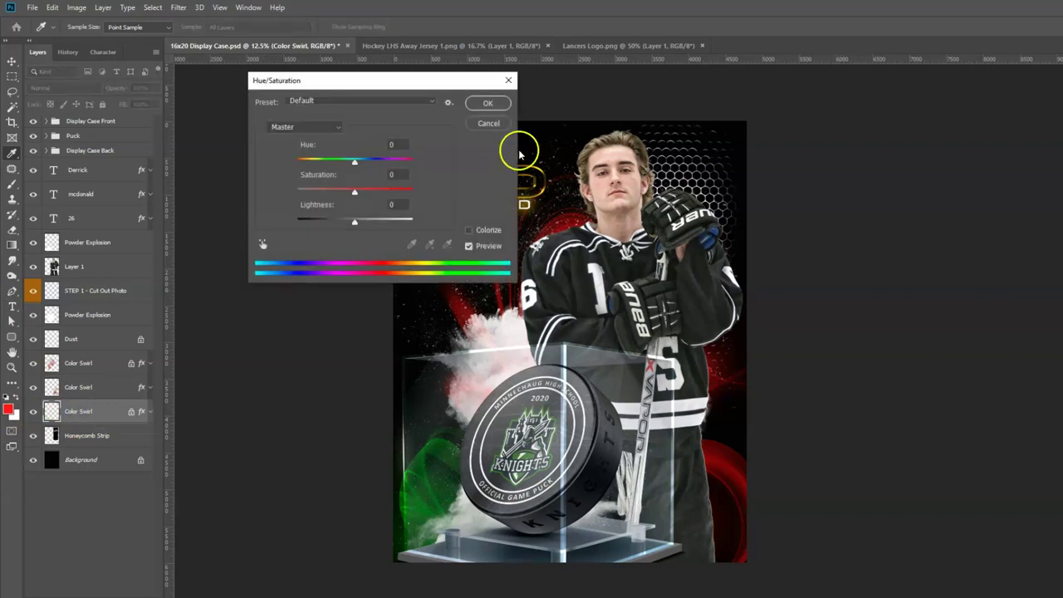
click(469, 230)
click(396, 175)
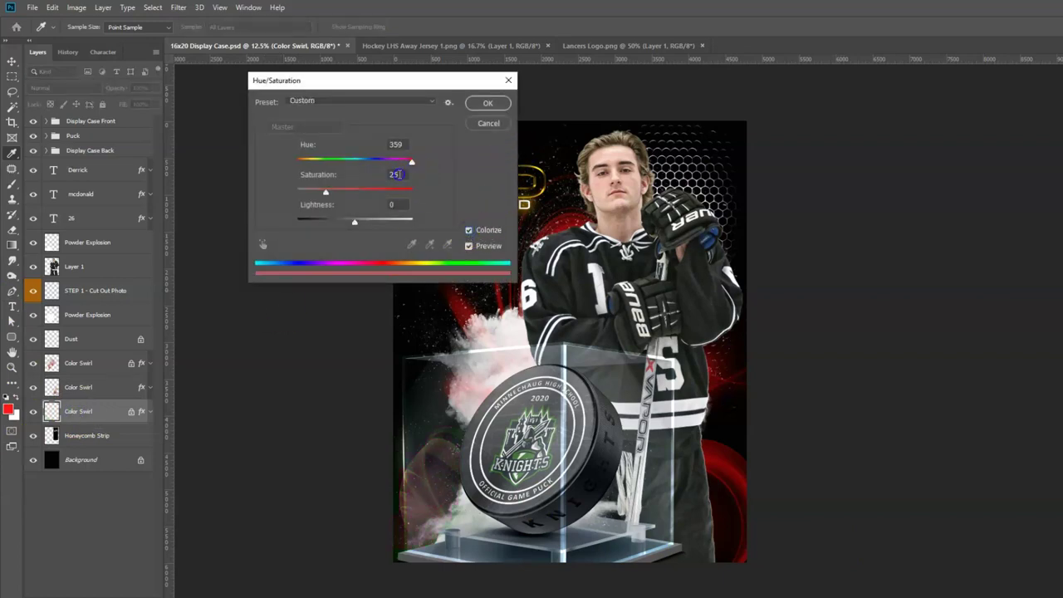
text(85)
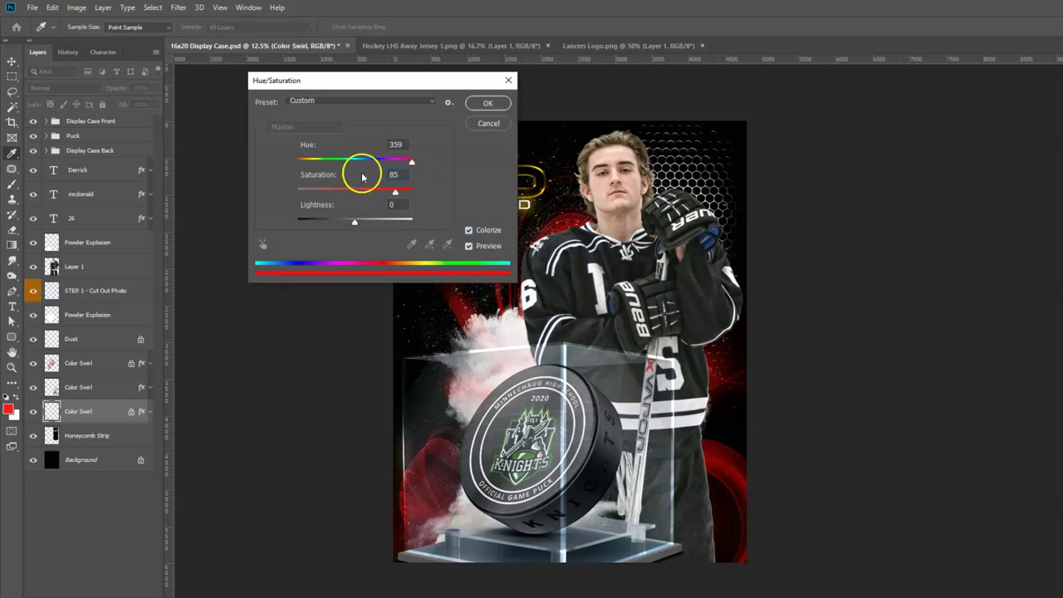
click(486, 103)
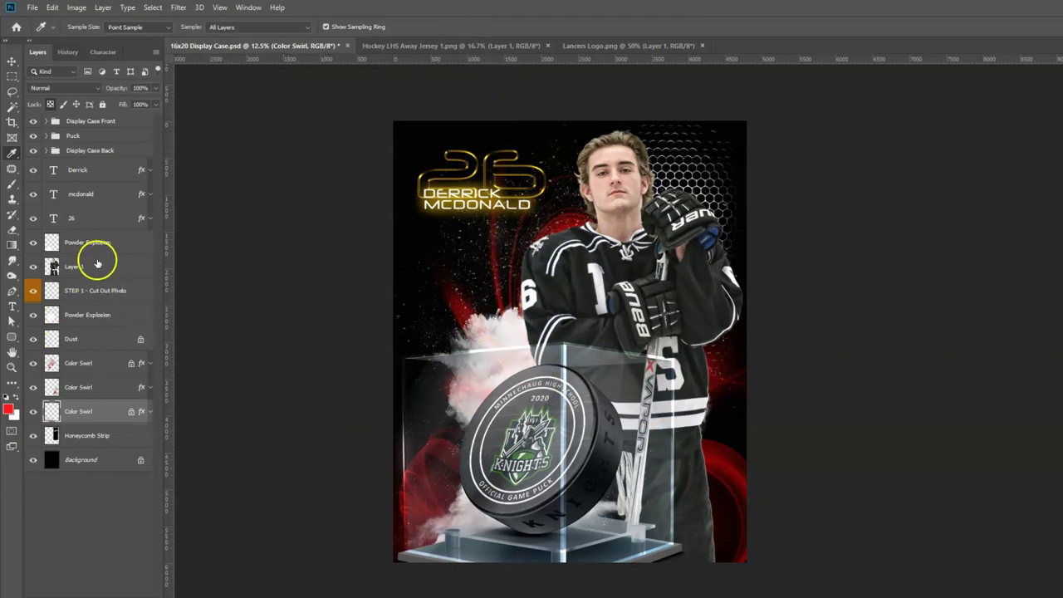
Move both Powder Explosion smoke layers around the puck case and up behind the player.
click(99, 317)
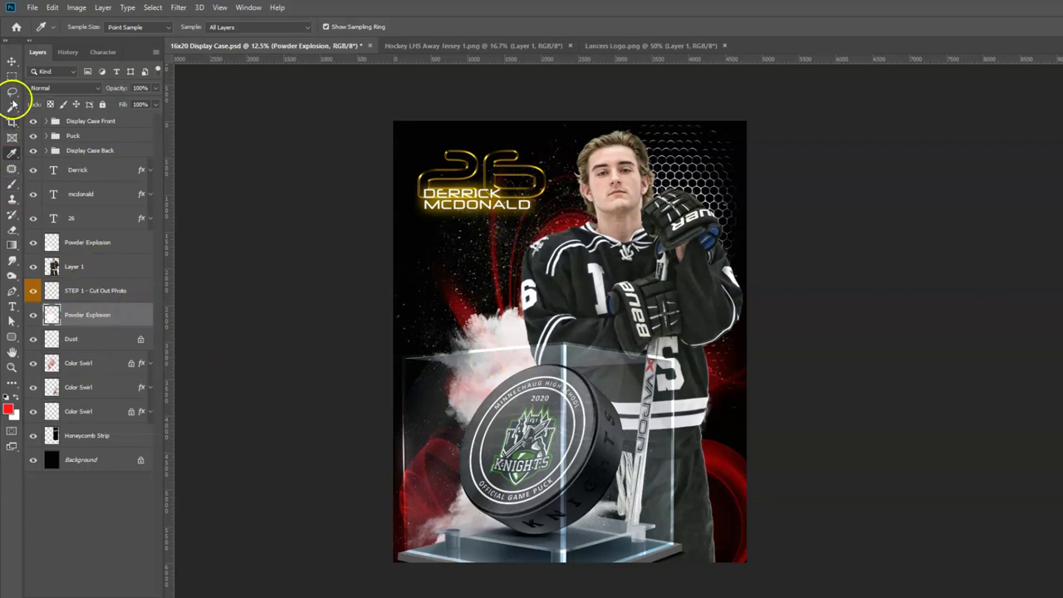
click(12, 63)
drag(493, 352, 457, 339)
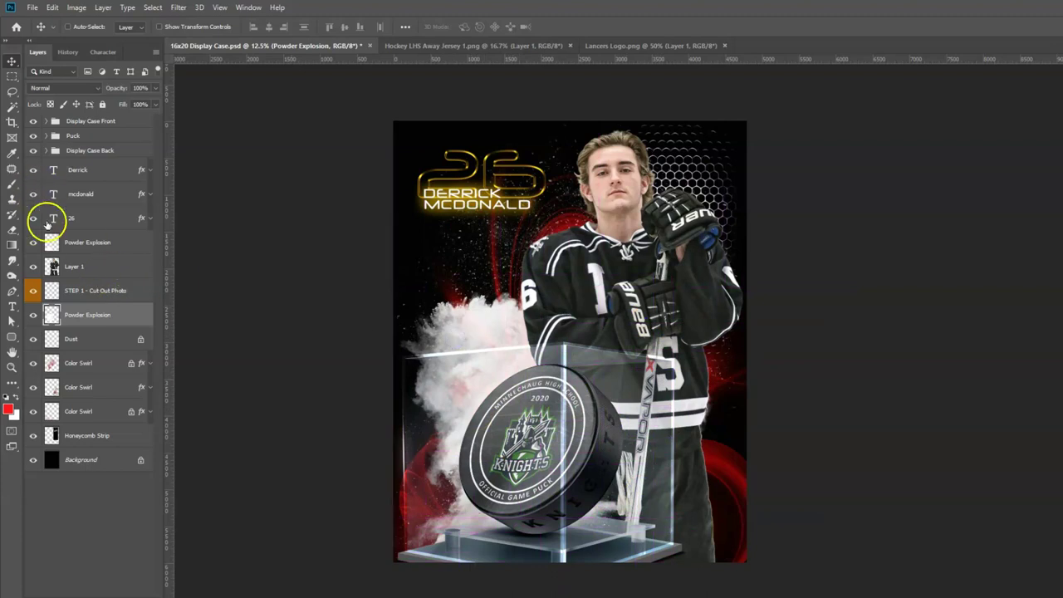
click(77, 243)
drag(486, 521, 478, 490)
click(83, 316)
drag(451, 321, 523, 266)
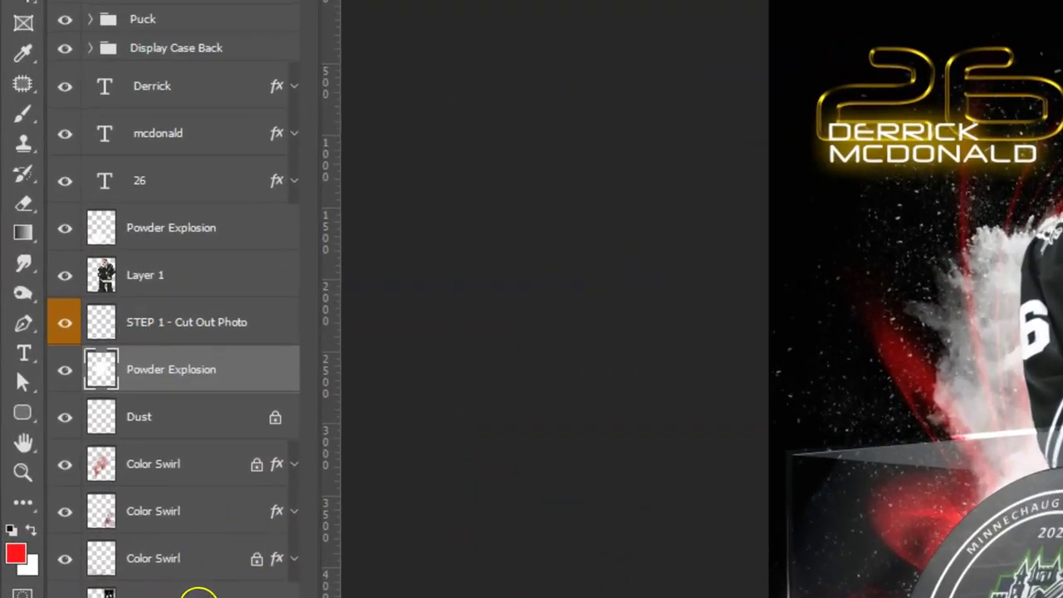
Drag the Honeycomb Strip layer across to the poster's right side behind the player.
click(183, 593)
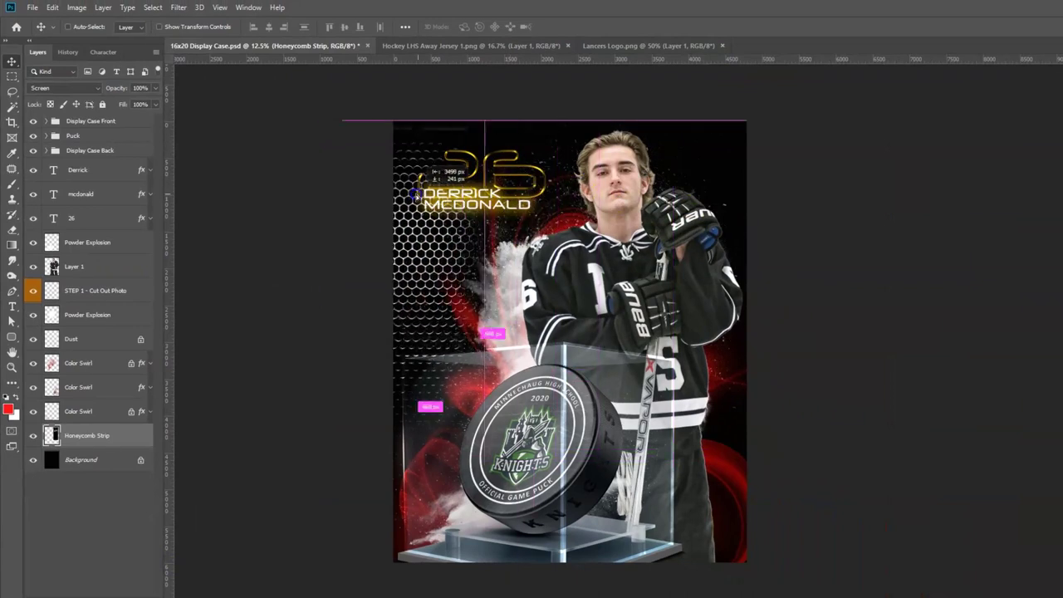
drag(411, 193, 674, 158)
click(616, 285)
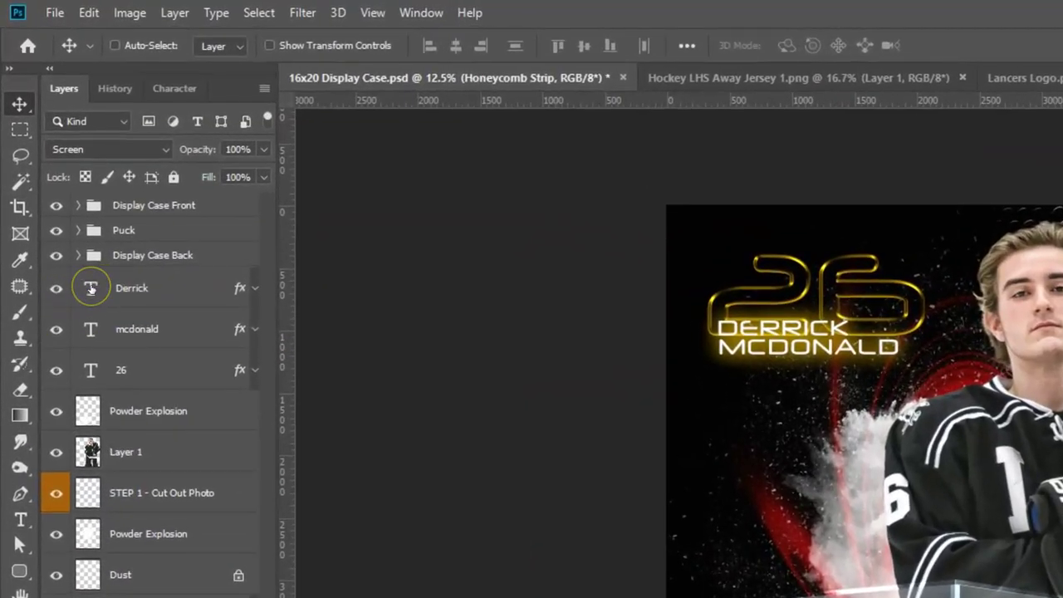
Retype the first-name and surname text layers with the new player's name, then begin editing 26.
double_click(91, 288)
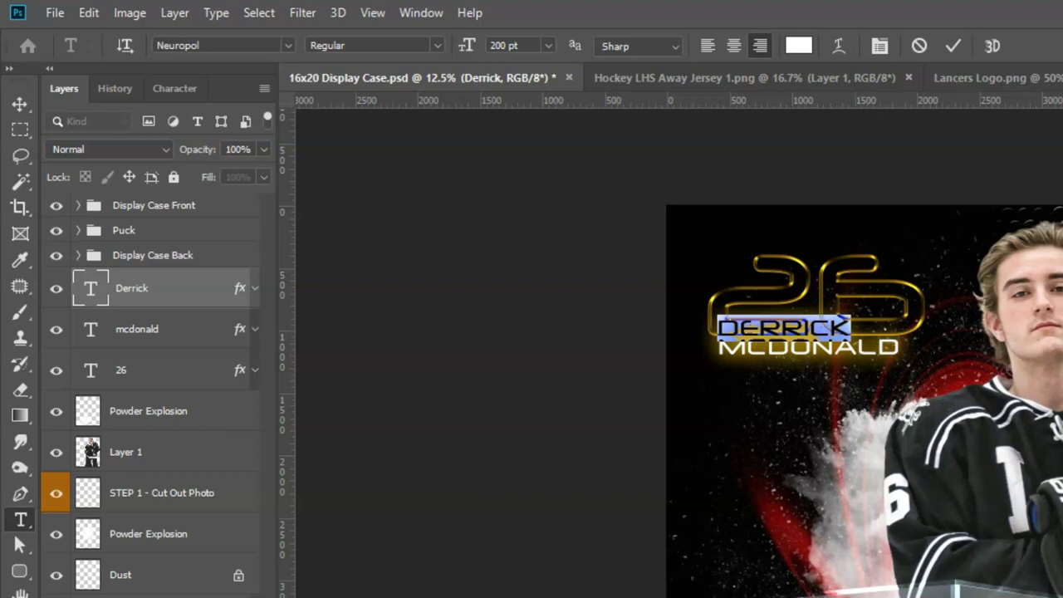
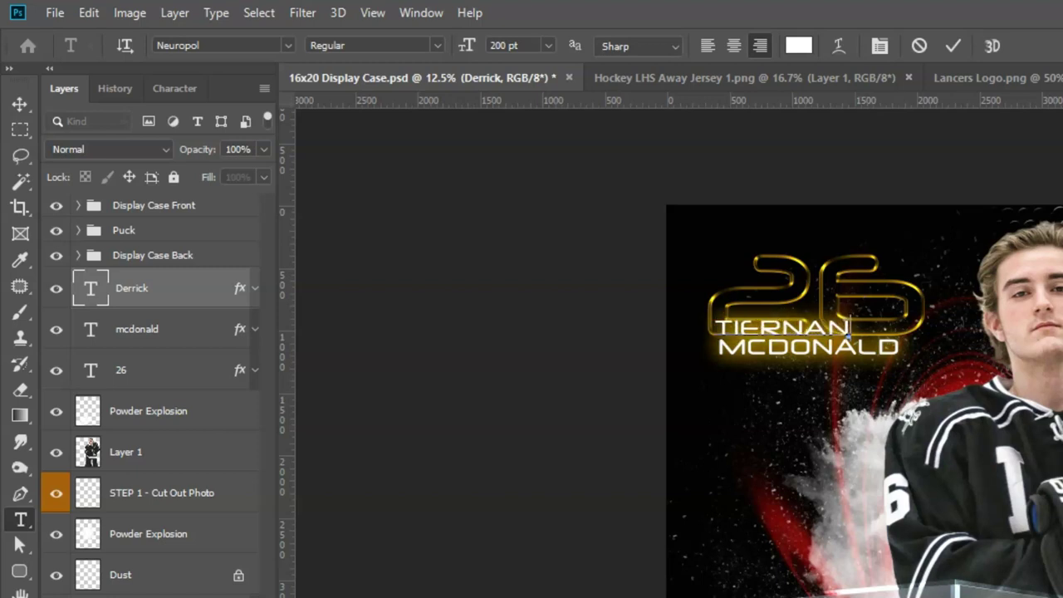
click(90, 329)
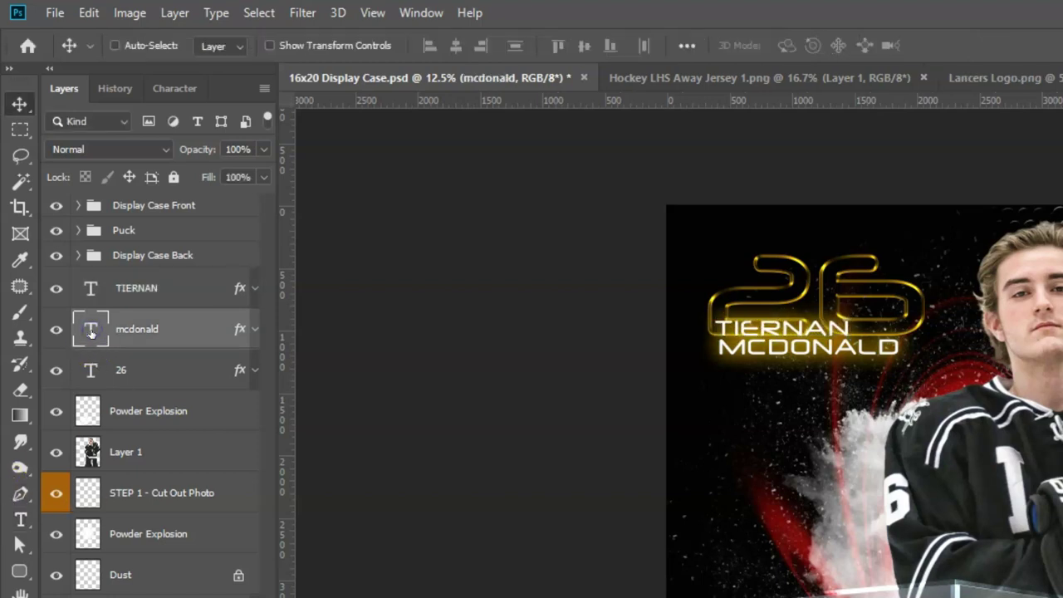
double_click(90, 329)
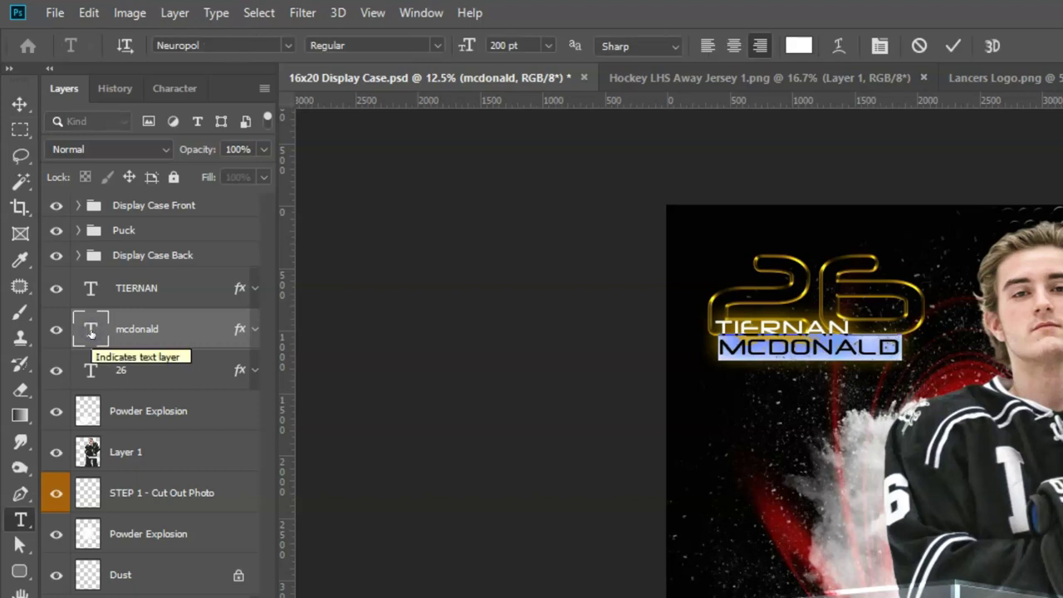
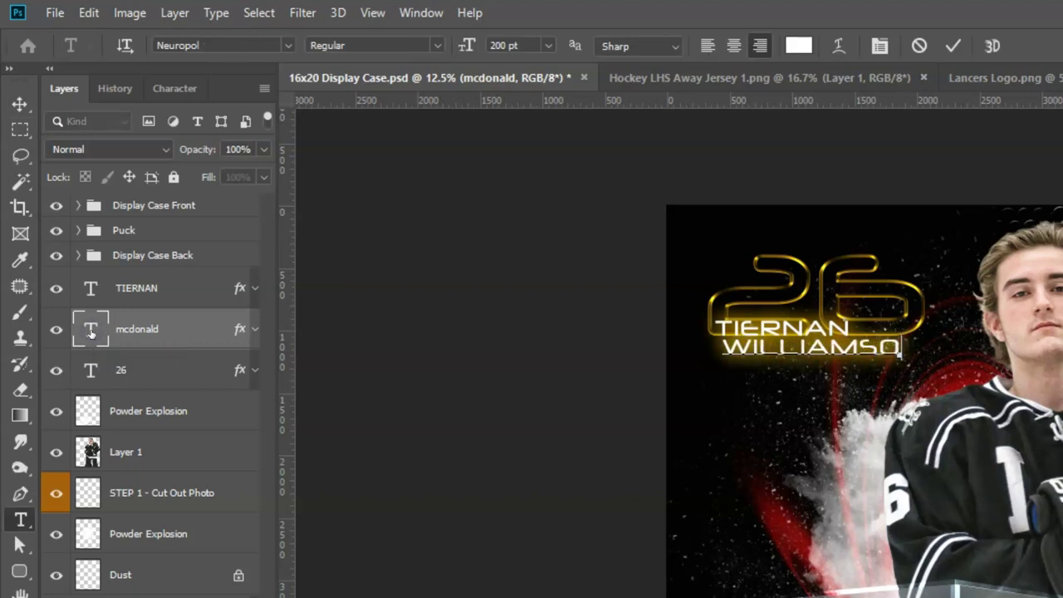
click(19, 103)
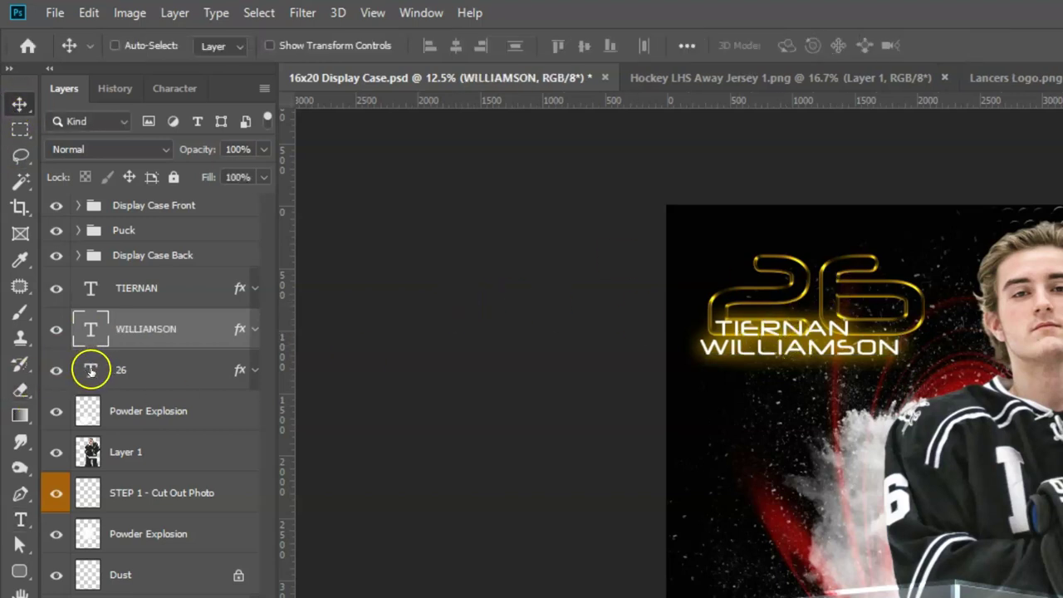
double_click(91, 371)
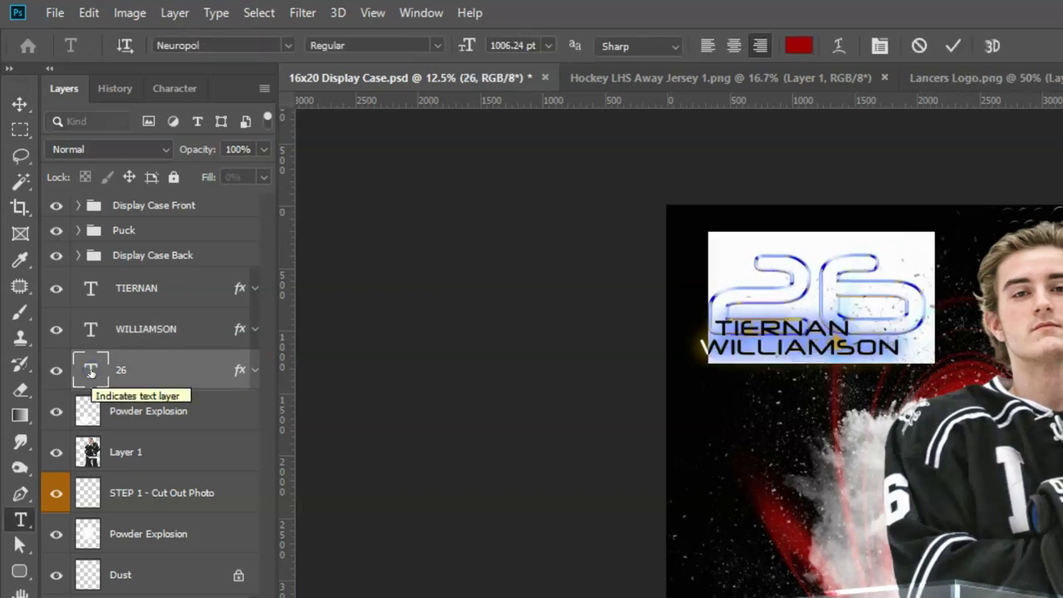
Change the number to 16 and move it up and left behind the name.
text(16)
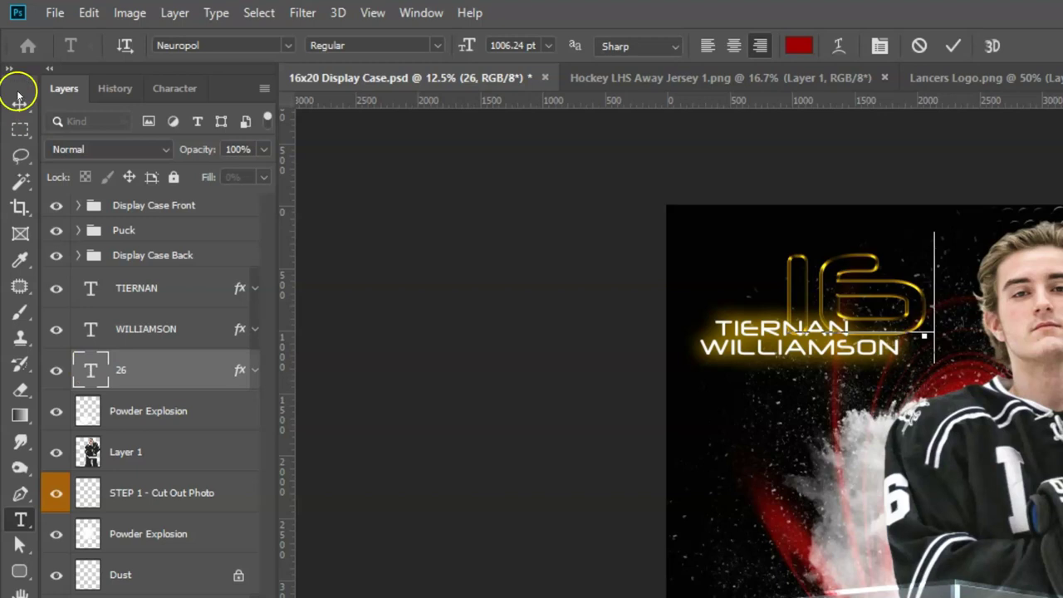
click(20, 104)
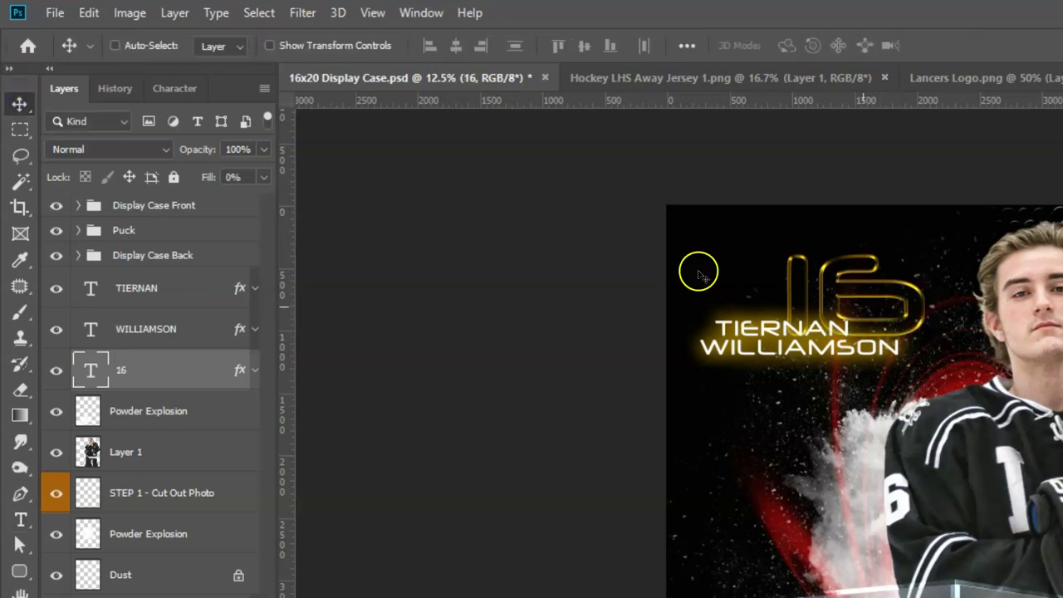
drag(848, 299, 825, 302)
Nudge the surname line right and down and shift the 16 right to align them.
click(142, 329)
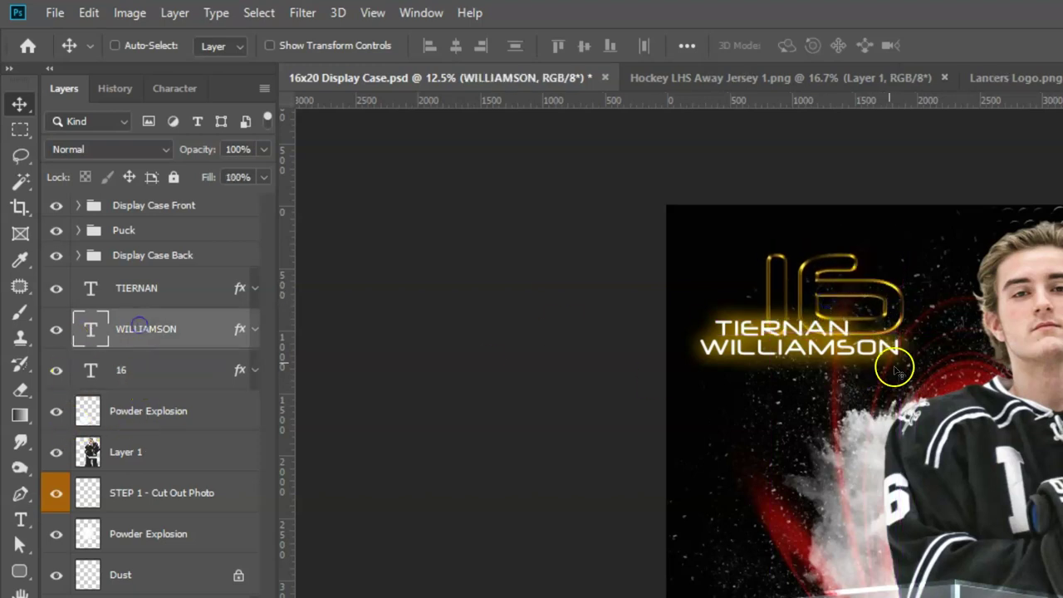
drag(798, 352, 814, 357)
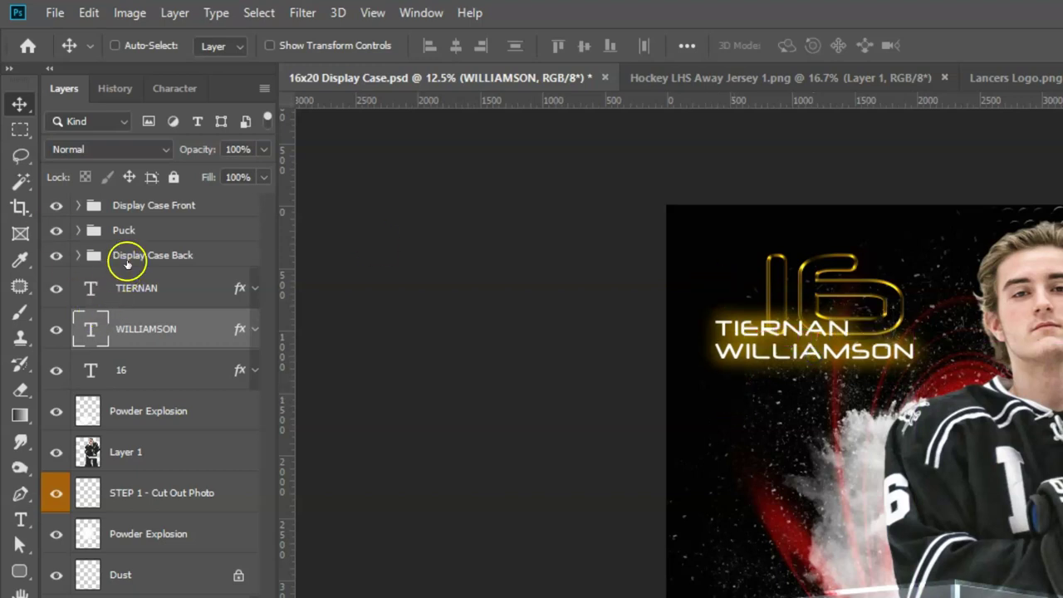
click(143, 374)
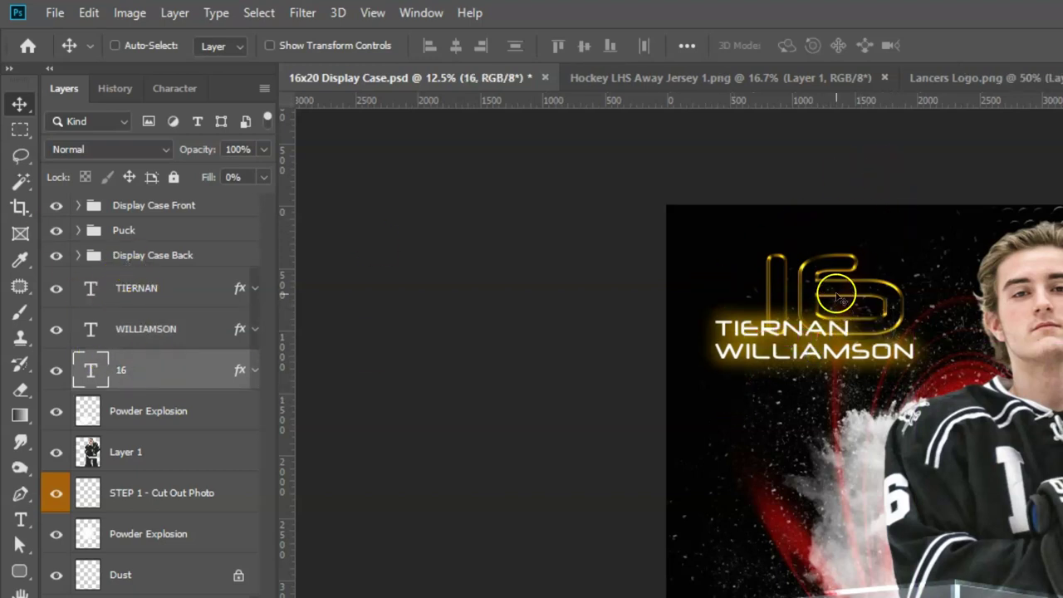
mouse_move(840, 276)
mouse_down()
mouse_move(864, 276)
mouse_move(854, 284)
mouse_up()
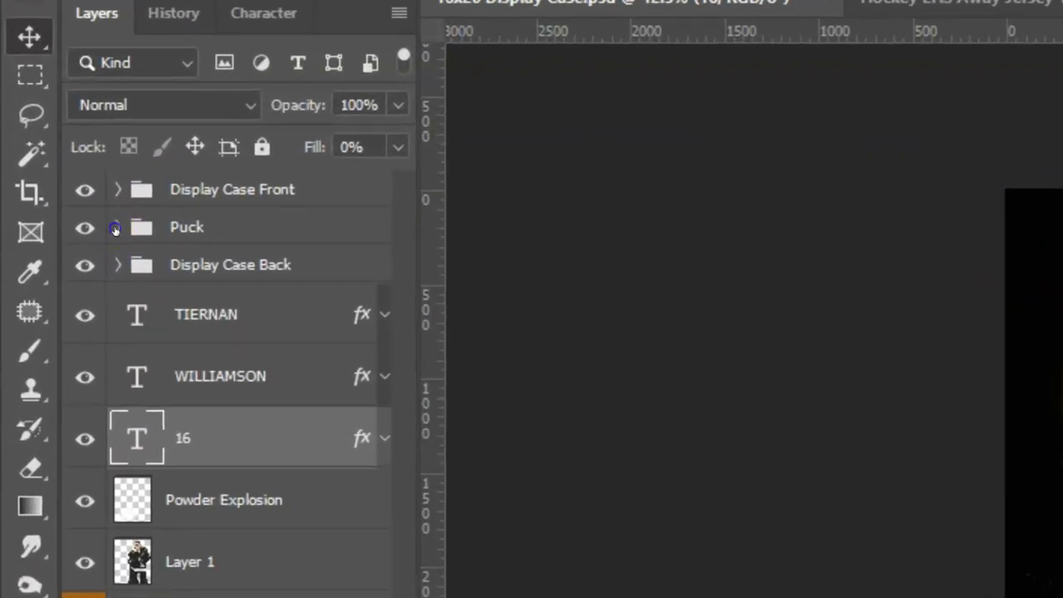
Expand the Puck group and zoom in closely on the puck.
click(49, 140)
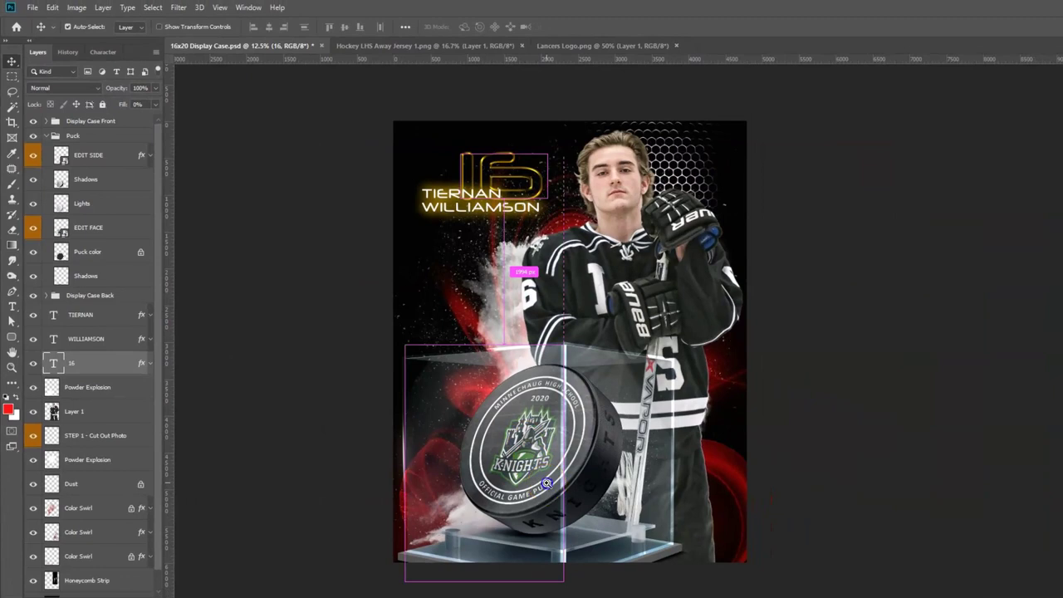
click(547, 483)
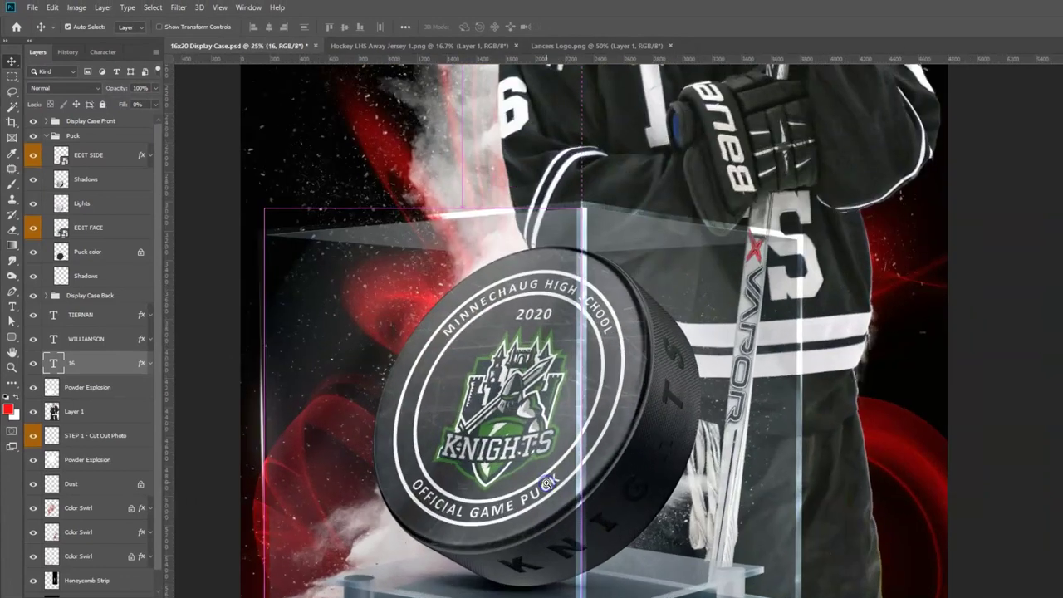
click(546, 484)
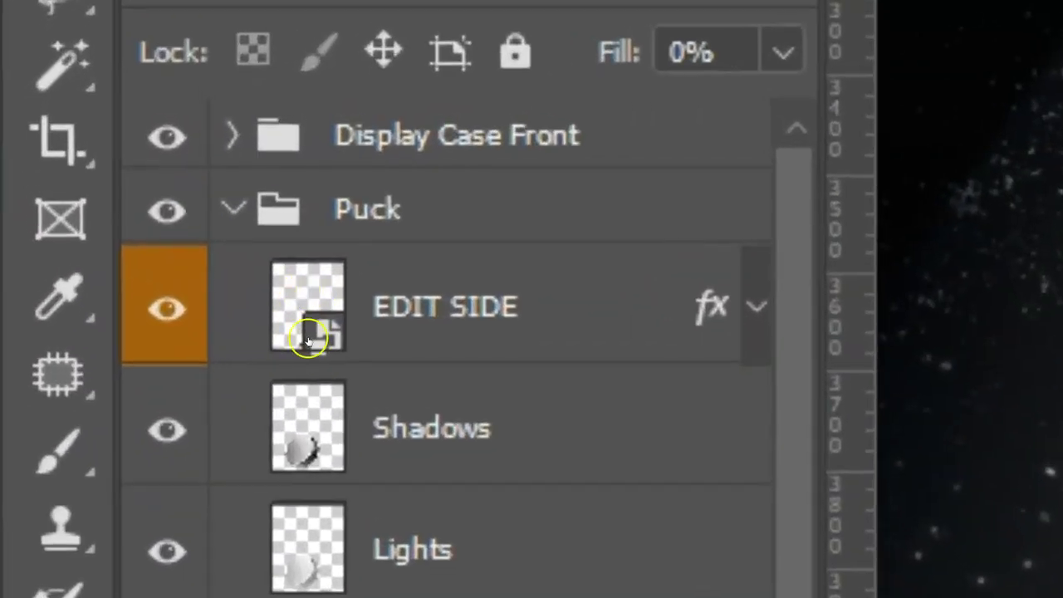
Open the EDIT SIDE smart object and replace the KNIGHTS lettering with LANCERS.
double_click(319, 336)
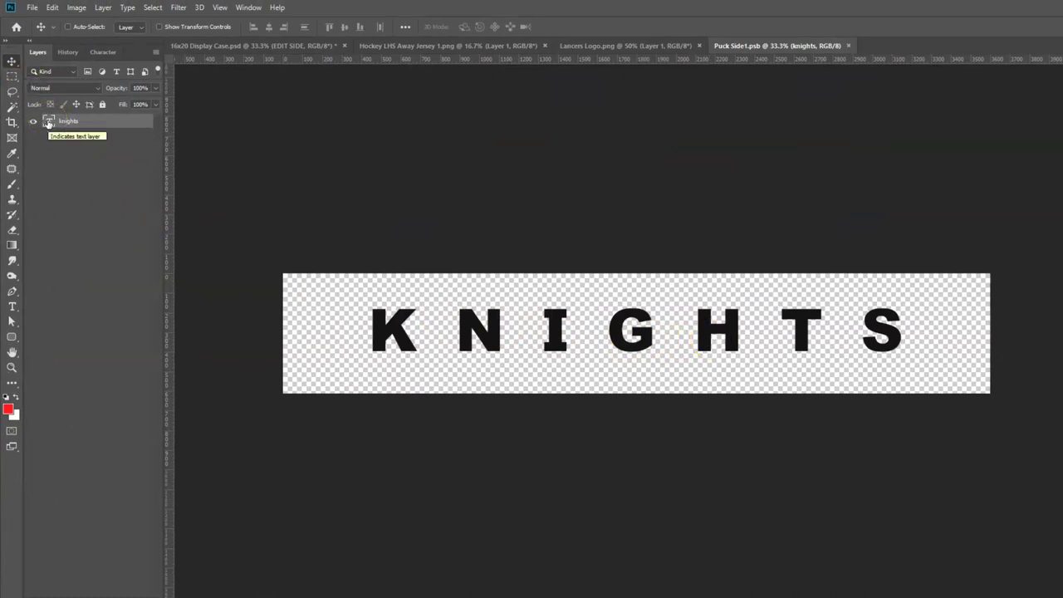
double_click(49, 122)
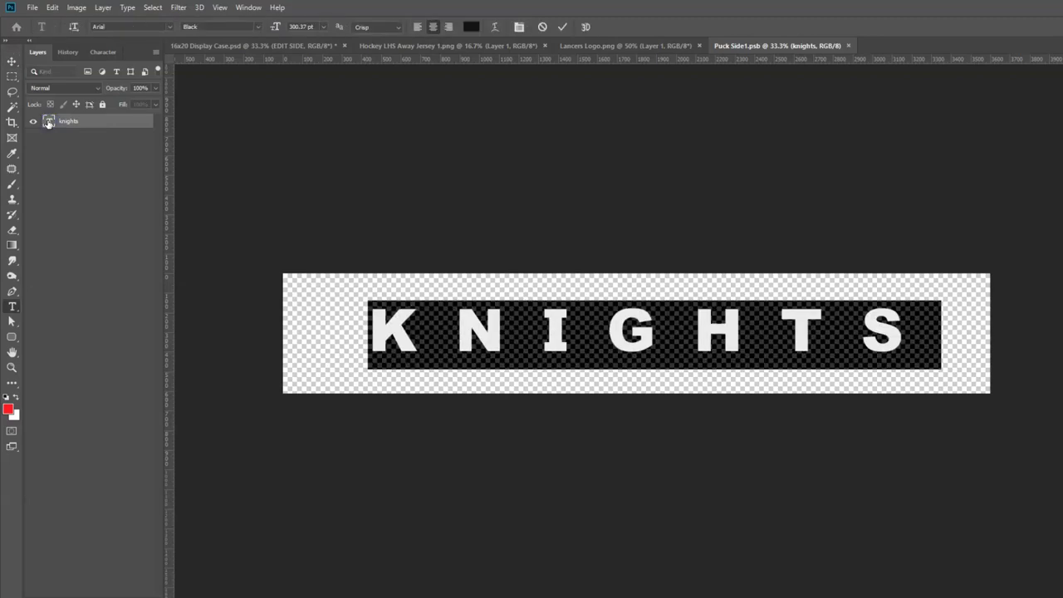
text(LANCERS)
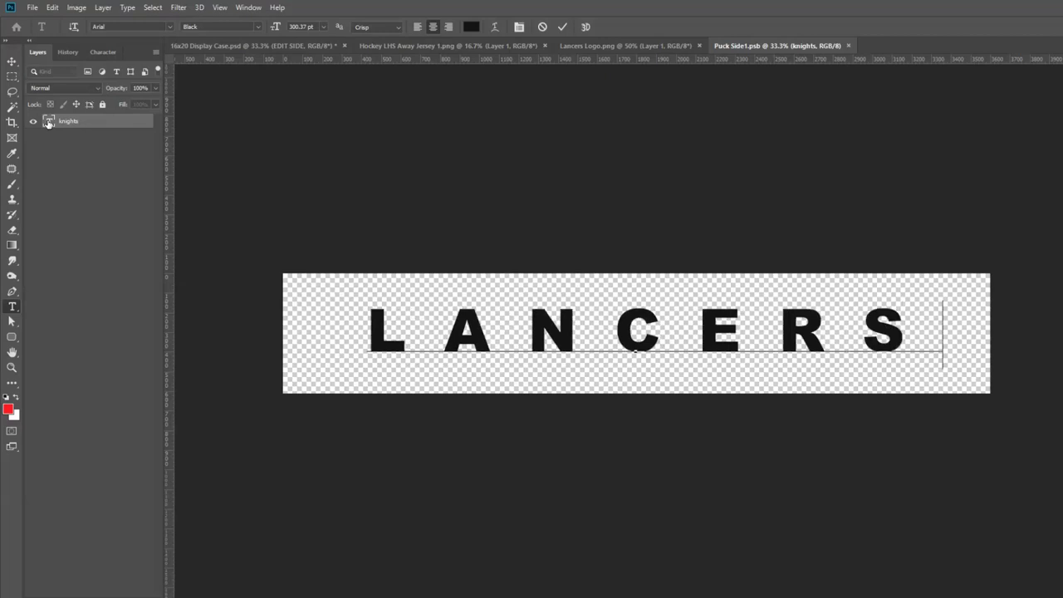
Save the Puck Side1.psb lettering and return to the 16x20 Display Case.psd poster.
click(31, 10)
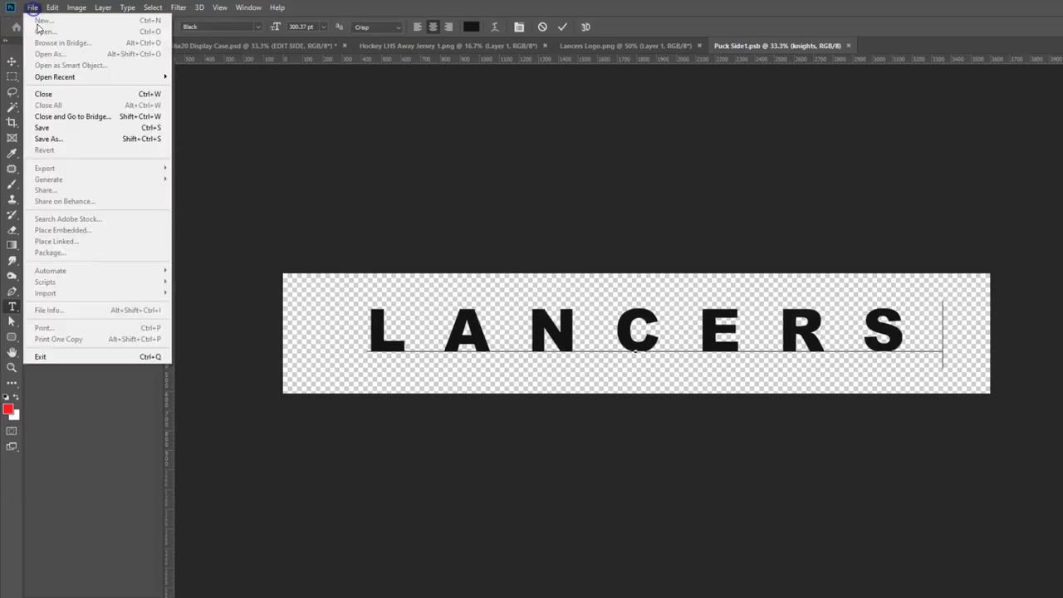
click(53, 126)
key(v)
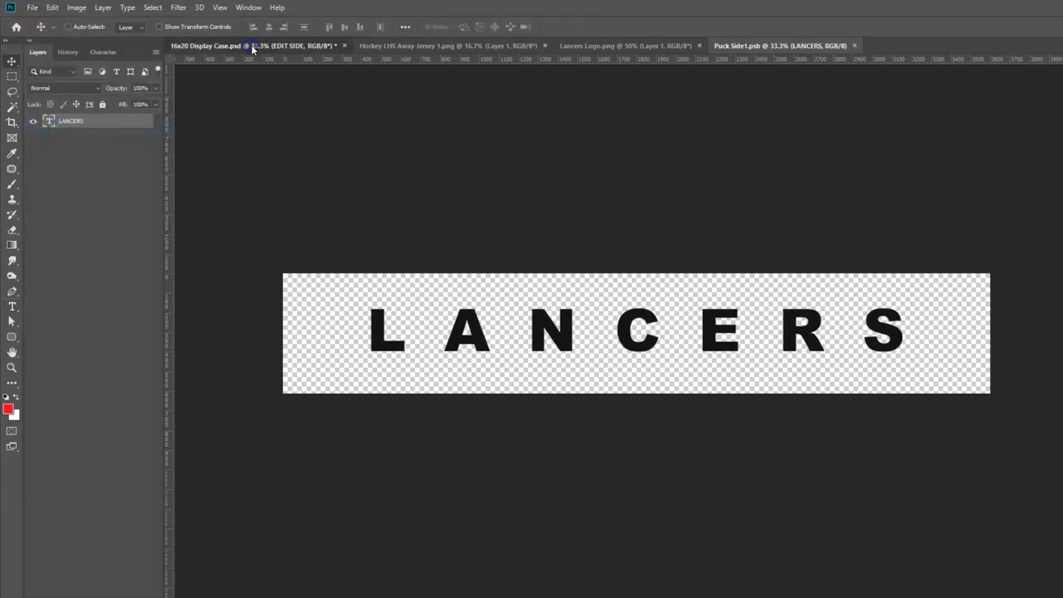
click(252, 47)
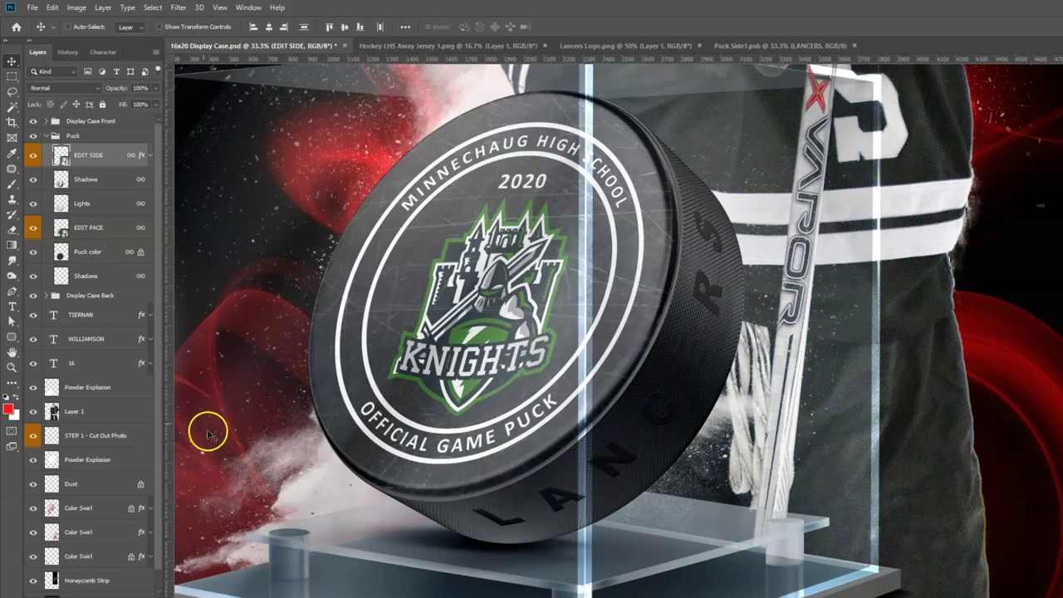
Open the EDIT FACE smart object and select Layer 1 with the Knights logo.
click(63, 231)
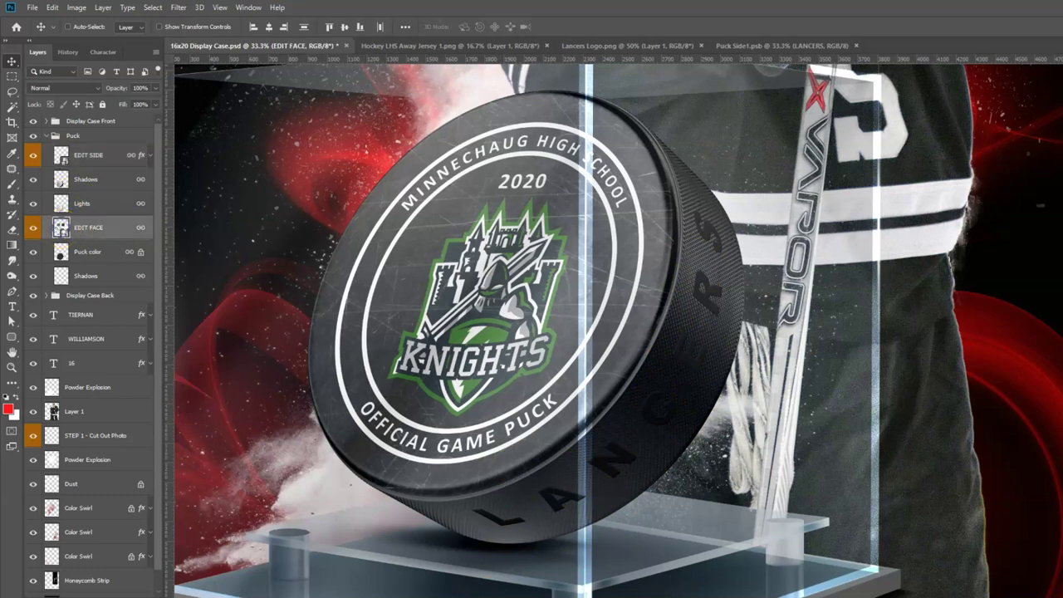
double_click(60, 231)
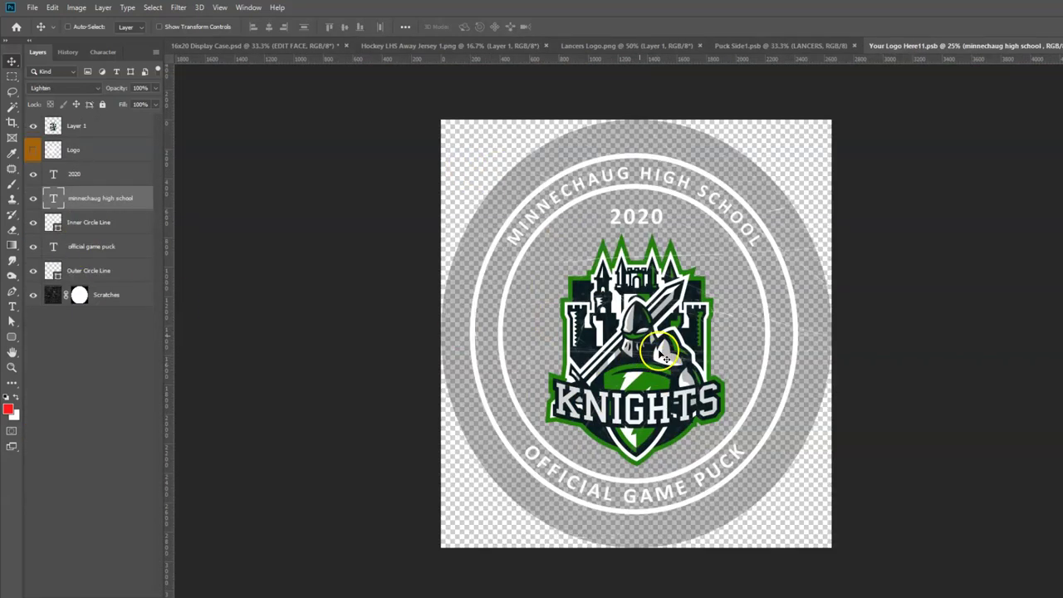
click(99, 125)
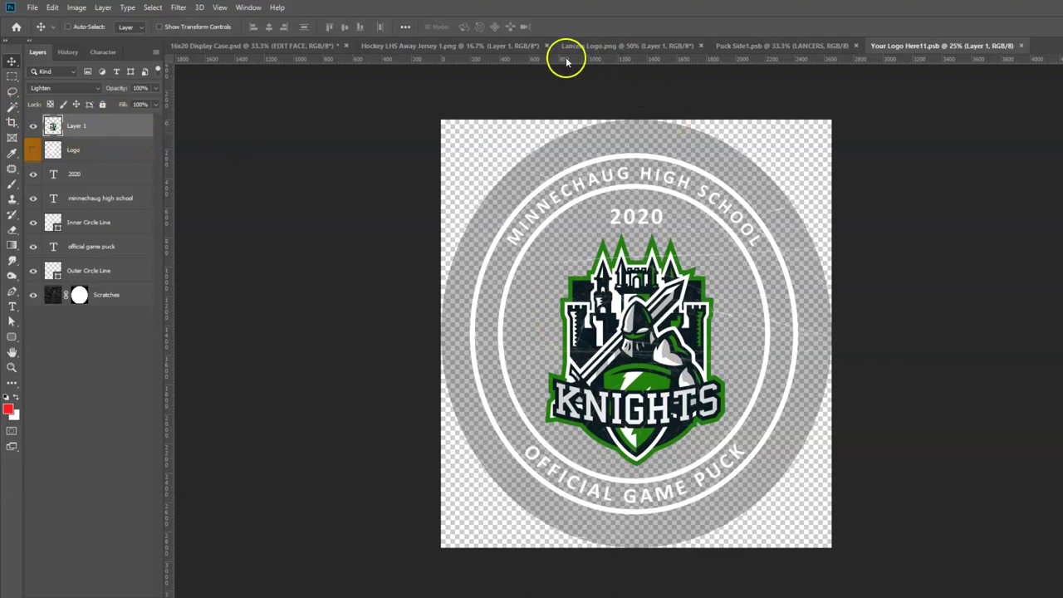
Bring the Lancers logo into the puck face over the Knights logo, then hide Layer 1.
click(624, 45)
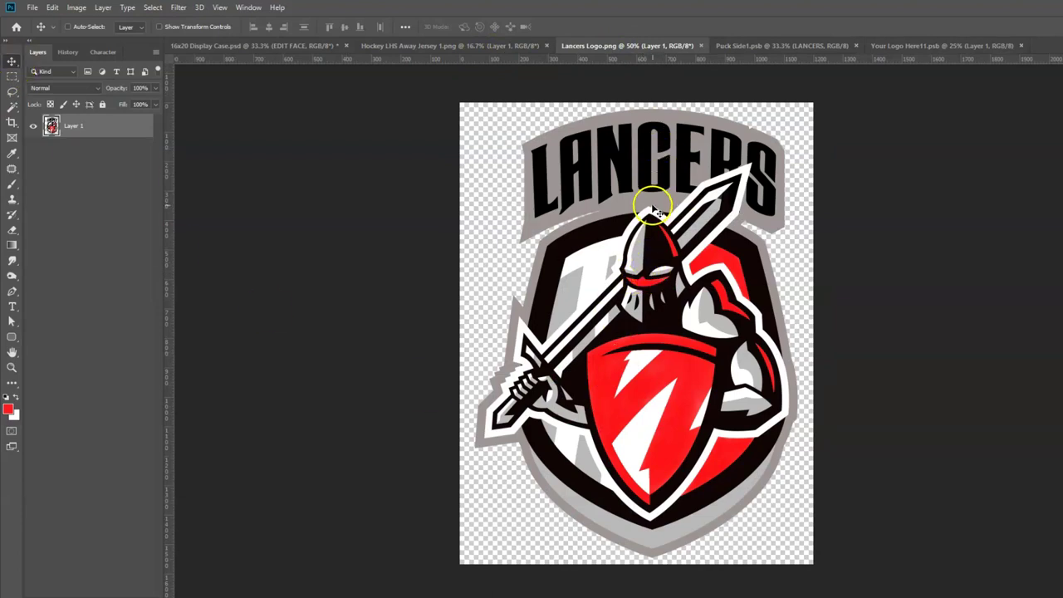
drag(653, 206, 858, 71)
drag(623, 324, 628, 379)
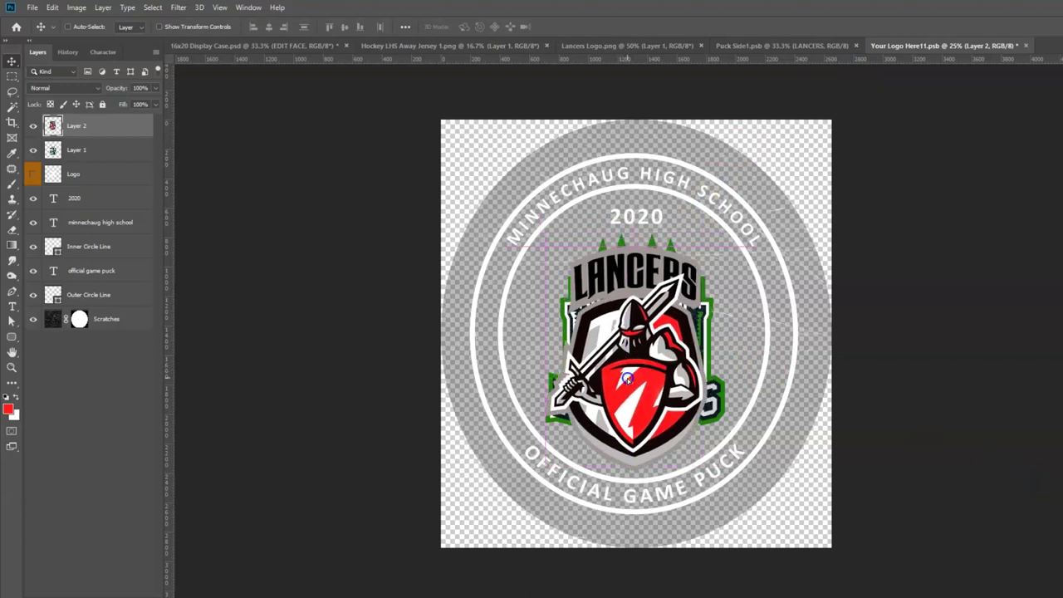
click(33, 150)
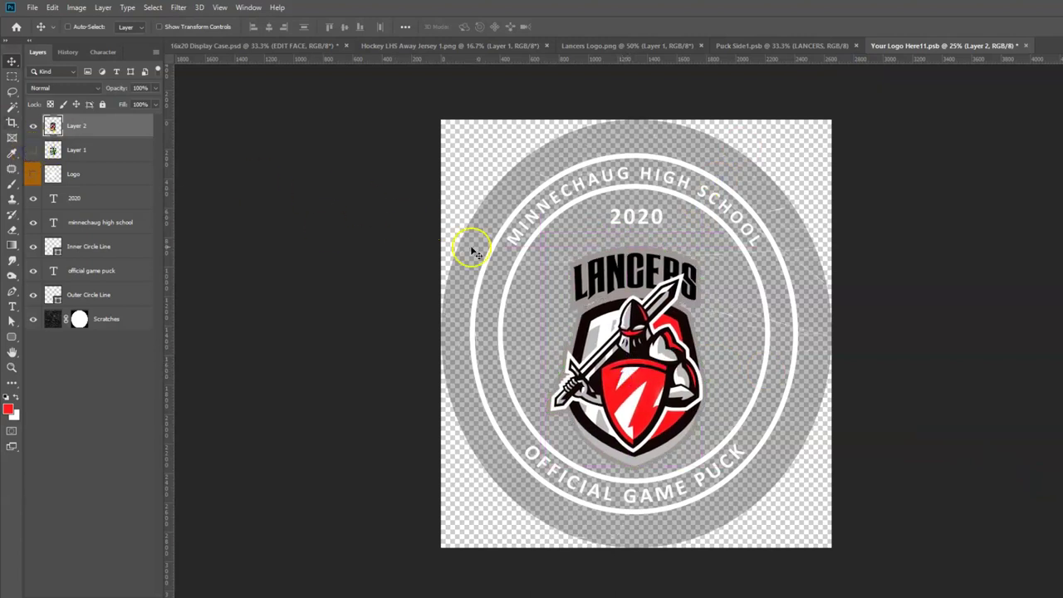
Scale the Lancers logo up slightly, move it up, and set Layer 2 to Lighten.
key(ctrl+t)
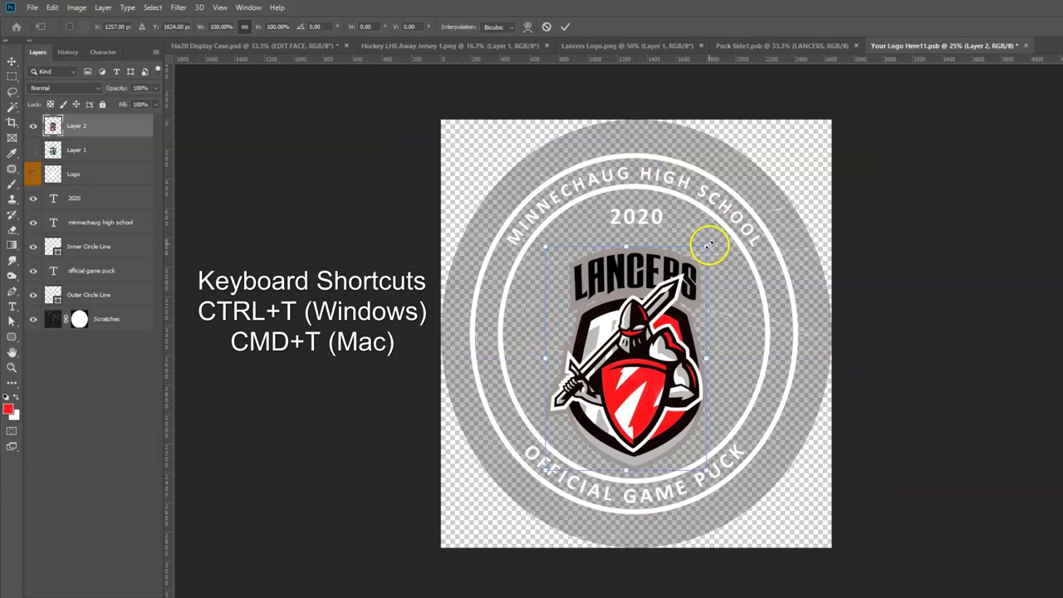
drag(710, 246, 716, 231)
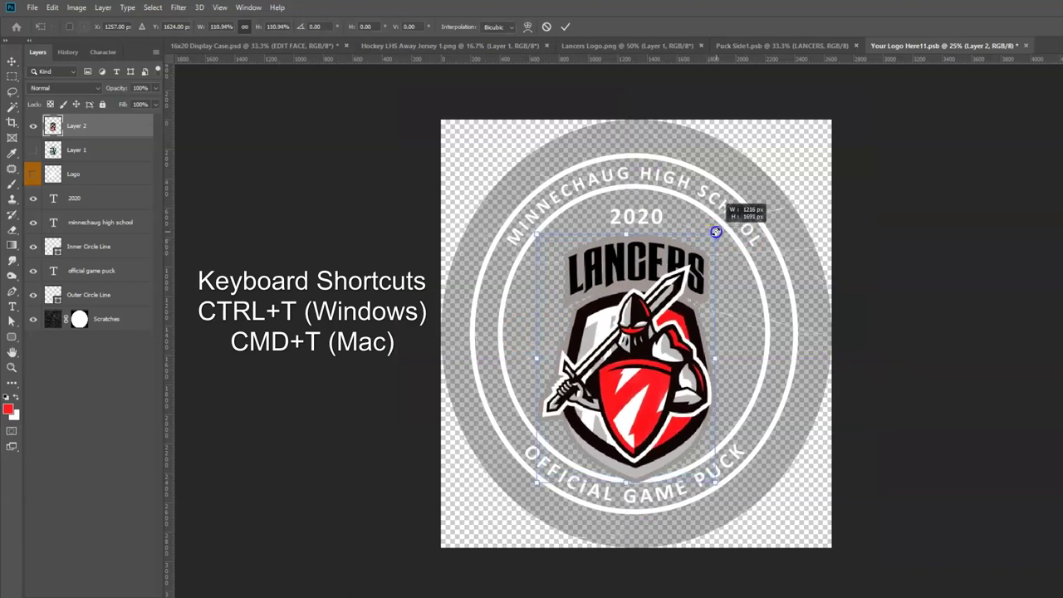
drag(636, 407, 638, 400)
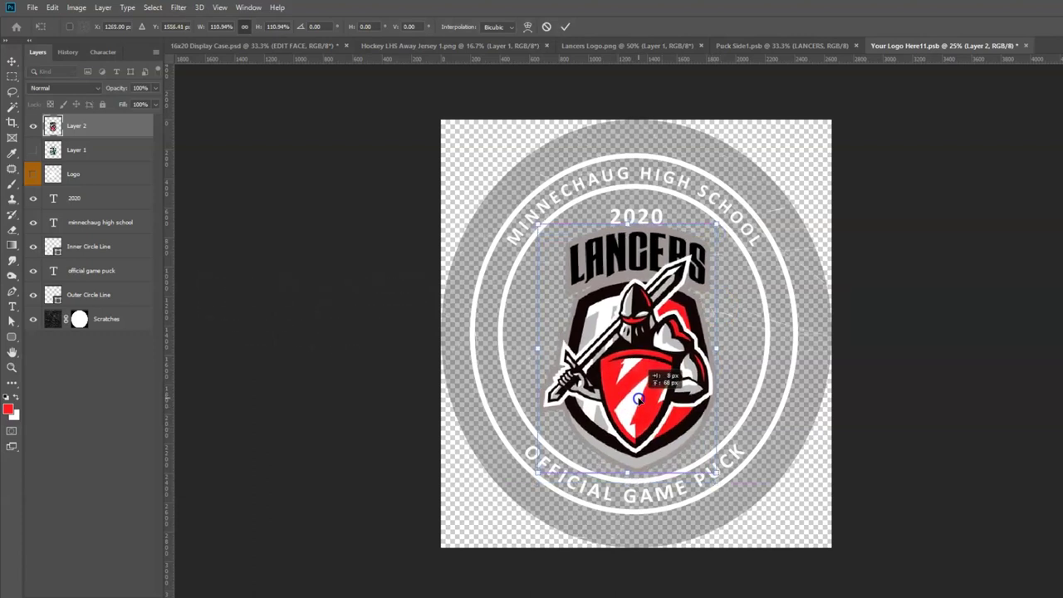
key(Return)
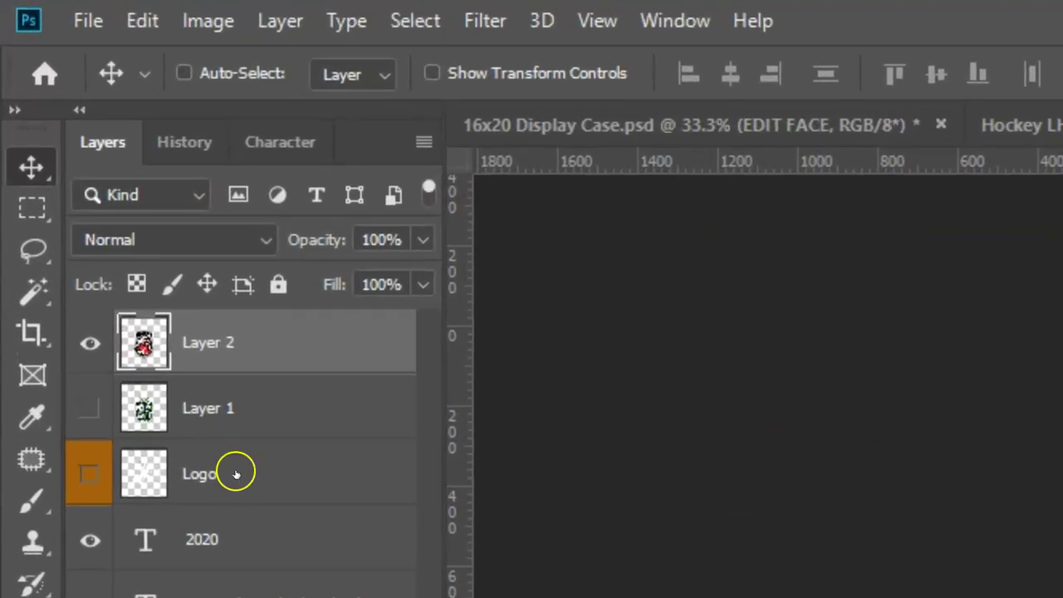
click(225, 241)
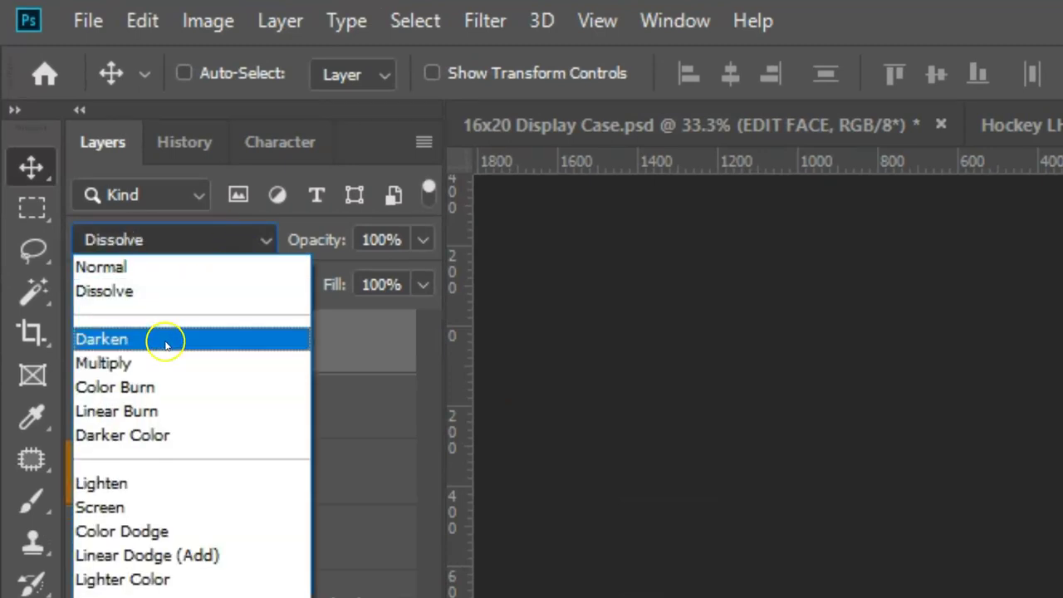
click(108, 483)
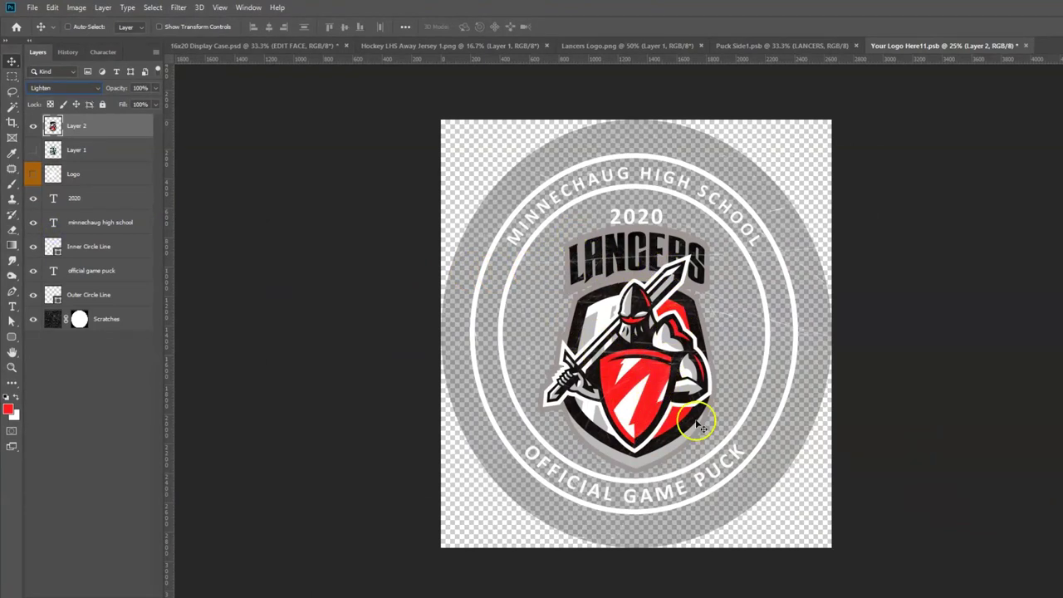
Nudge the 2020 text up and retype the arched school name as LONGMEADOW HIGH SCHOOL.
click(82, 201)
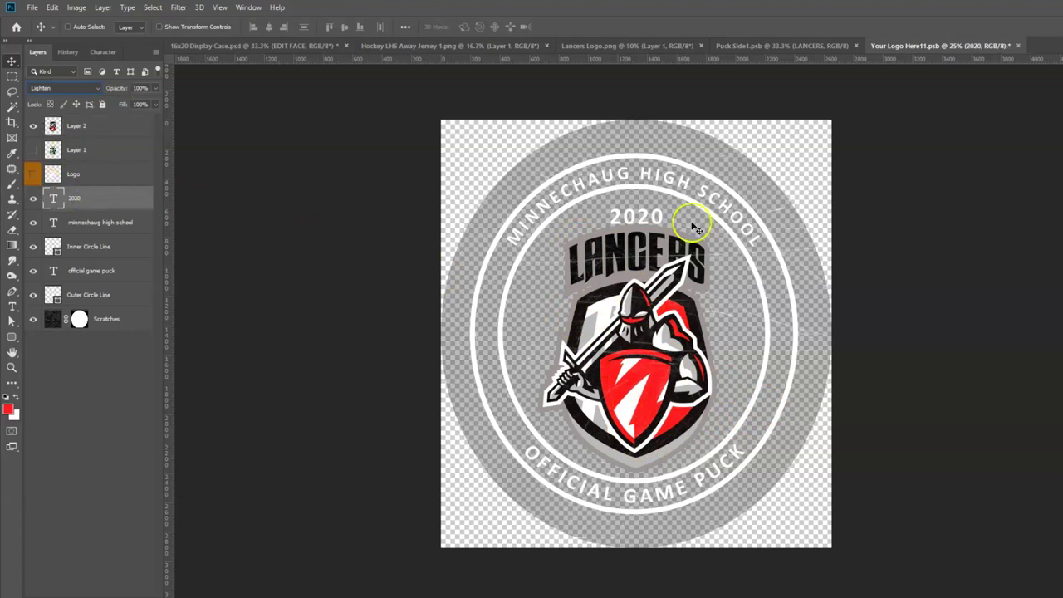
drag(634, 219, 630, 209)
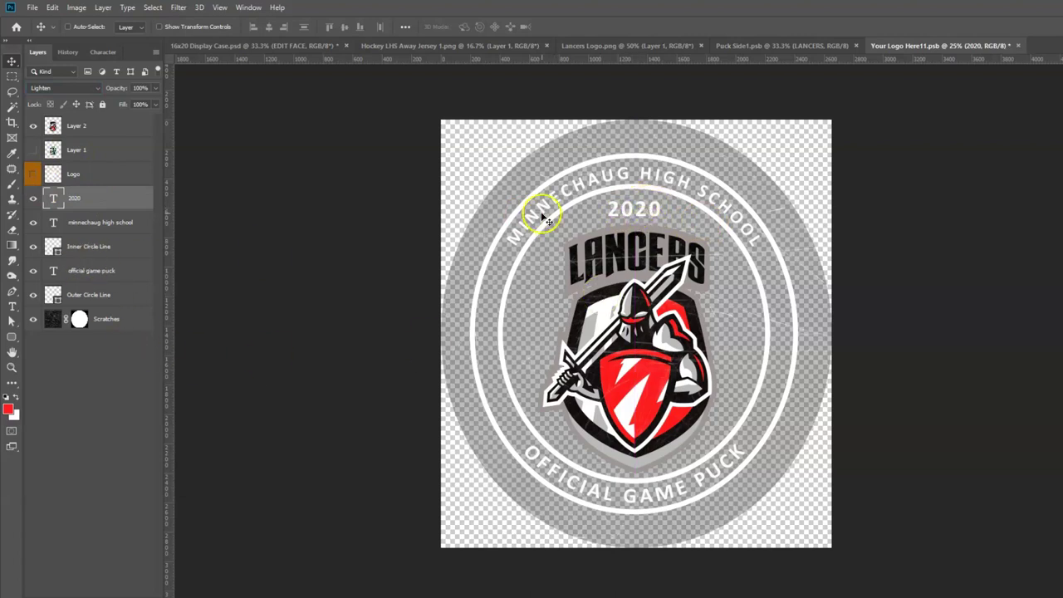
click(53, 222)
double_click(53, 223)
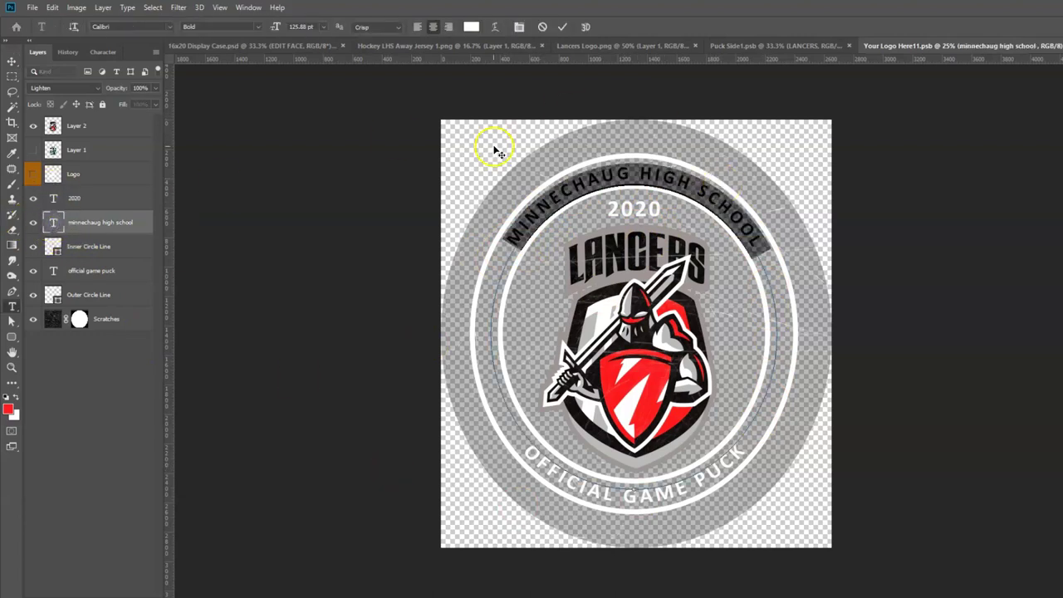
text(LONGMEA)
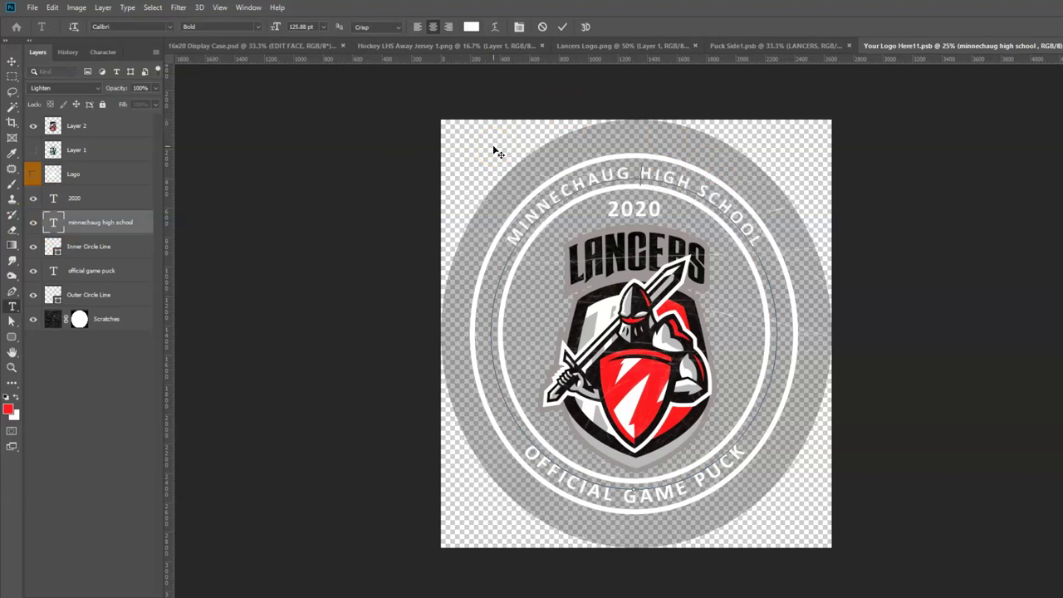
text(DOW HIGH SCHOOL)
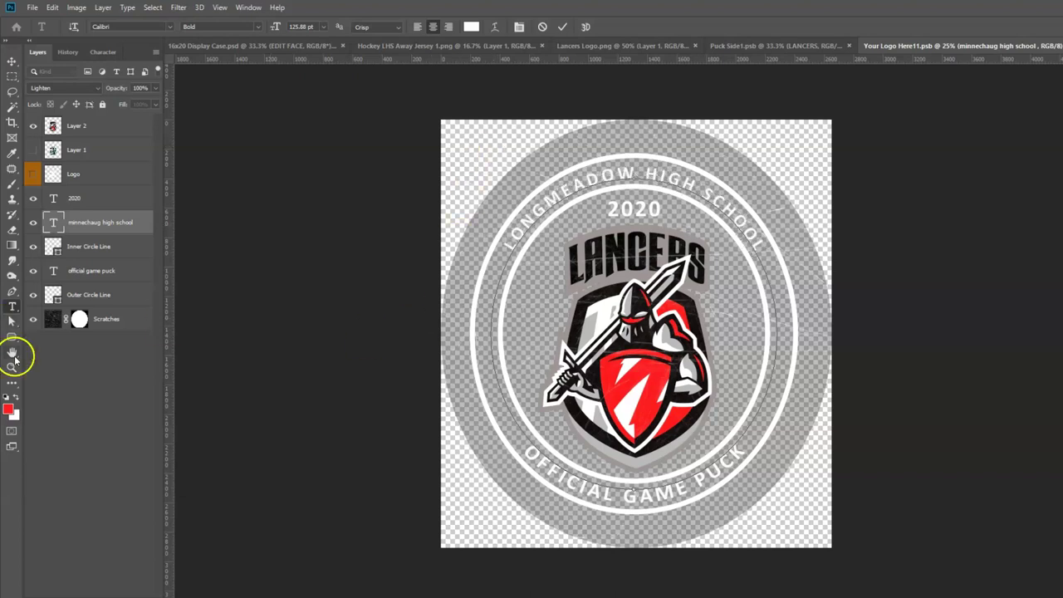
key(ctrl+Return)
key(v)
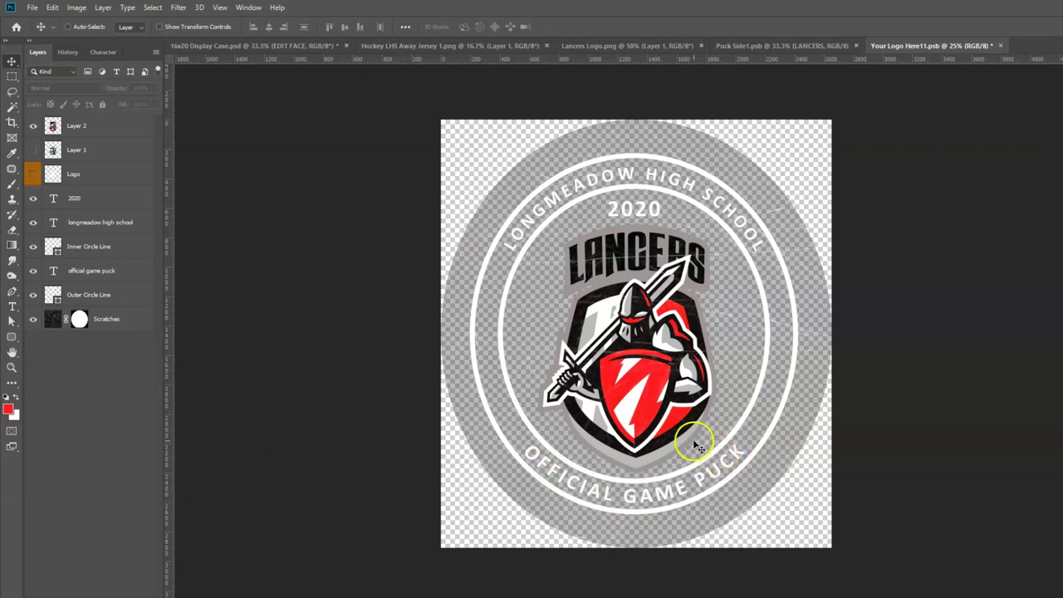
Save the Your Logo Here11.psb puck face and return to the 16x20 Display Case.psd poster.
click(31, 7)
click(43, 127)
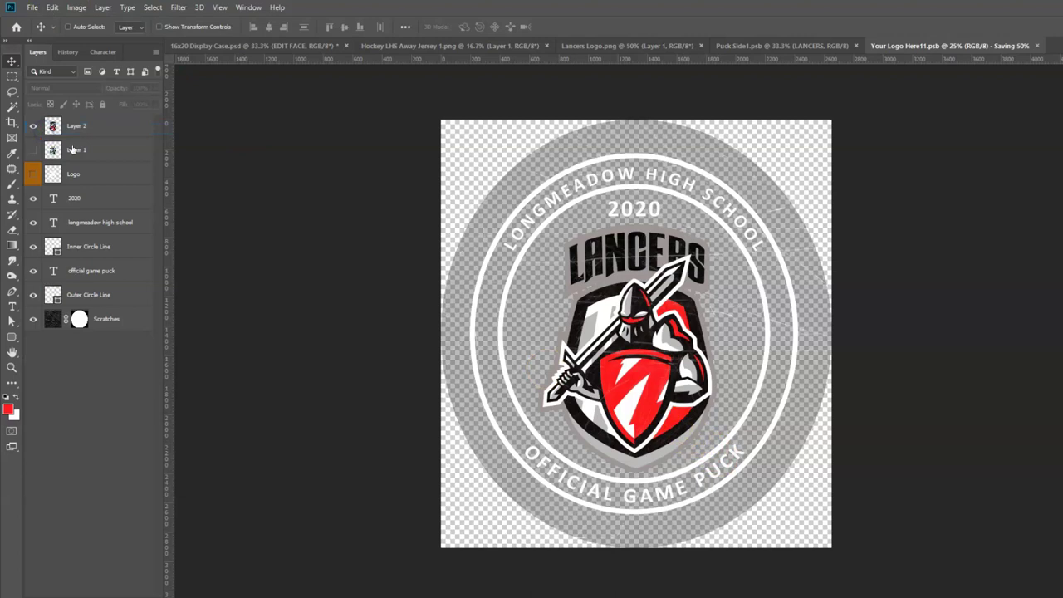
click(207, 48)
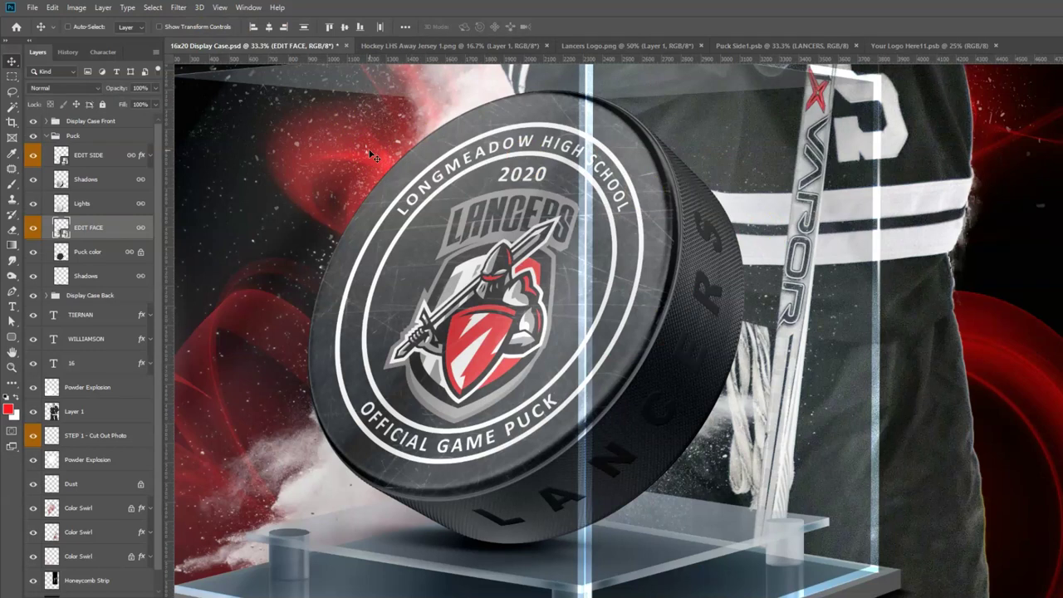
Zoom out and pan to bring the whole poster into view.
alt+click(797, 349)
alt+click(796, 347)
alt+click(795, 336)
drag(795, 222, 786, 333)
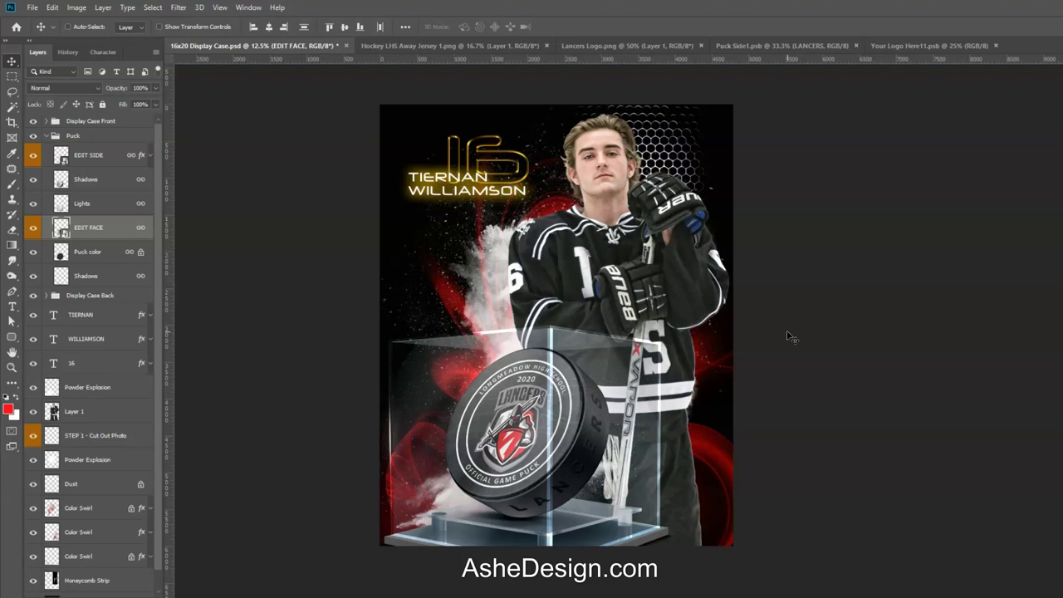